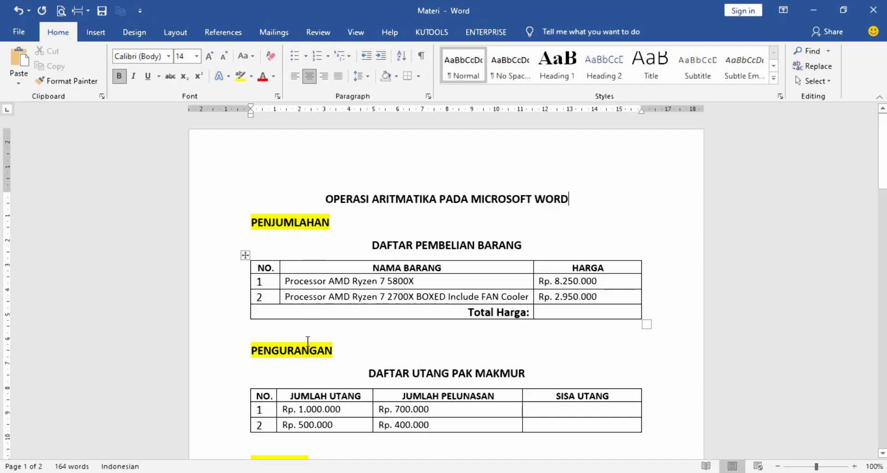
Scroll to the purchase table and place the cursor in the Rp. 8.250.000 price cell.
scroll(308, 341, "down", 2)
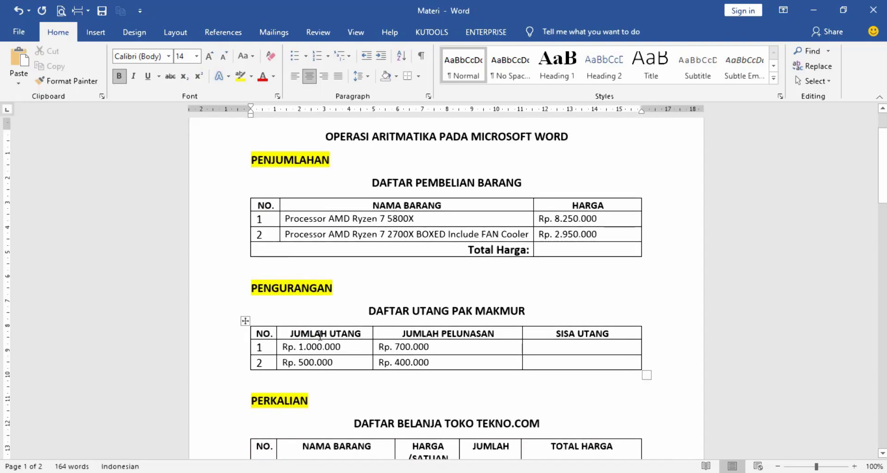
scroll(318, 339, "down", 2)
scroll(319, 340, "down", 3)
scroll(318, 339, "down", 2)
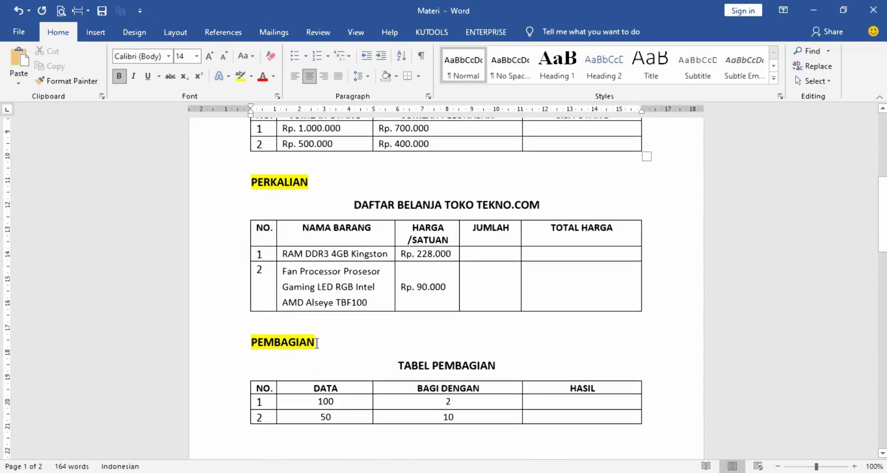
scroll(314, 350, "down", 5)
scroll(314, 350, "down", 5)
scroll(316, 350, "down", 3)
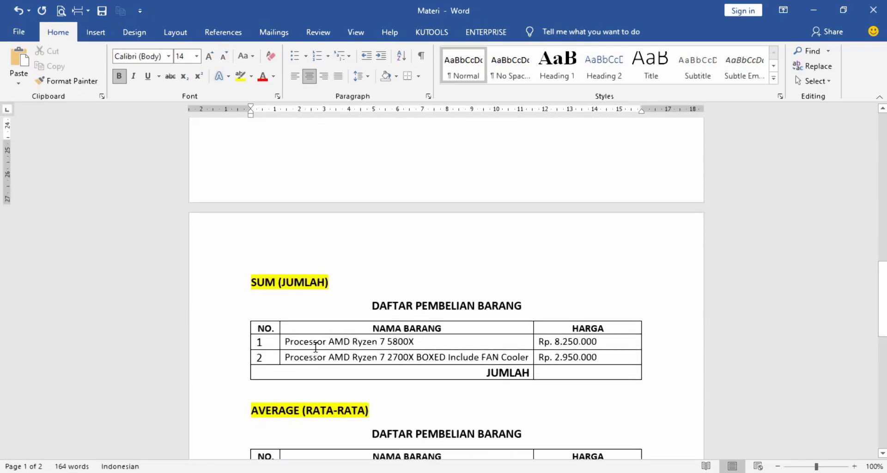
scroll(318, 341, "down", 3)
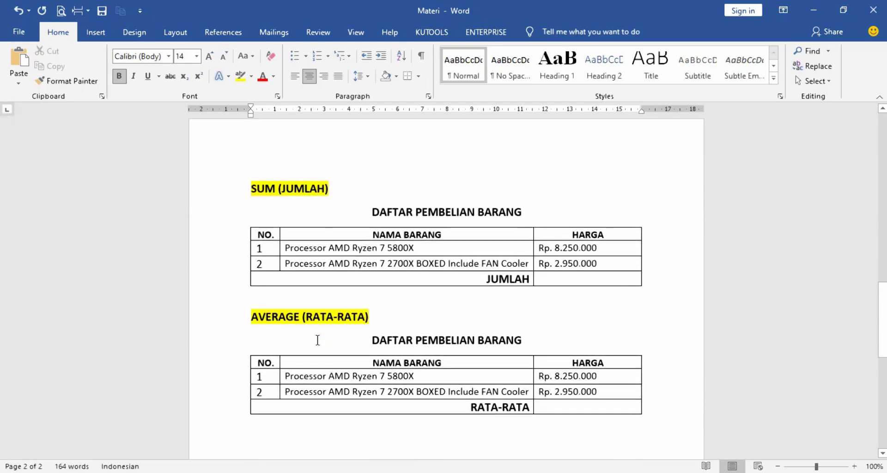
scroll(341, 324, "up", 8)
scroll(340, 323, "up", 10)
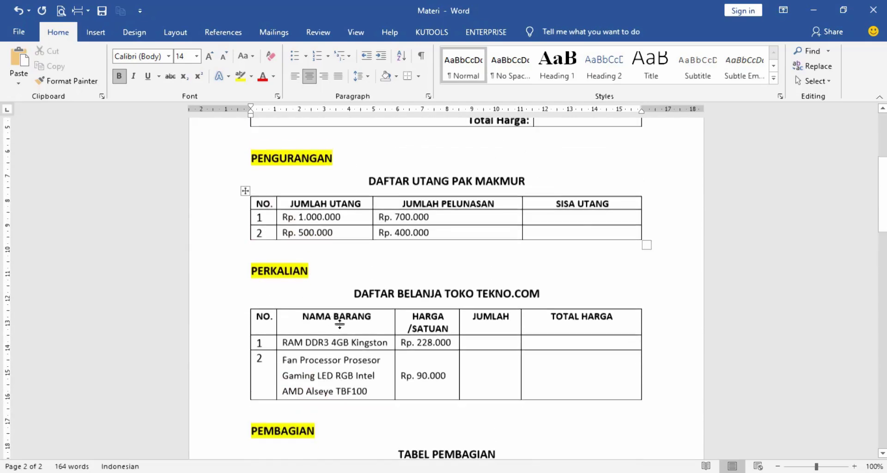
scroll(410, 277, "up", 6)
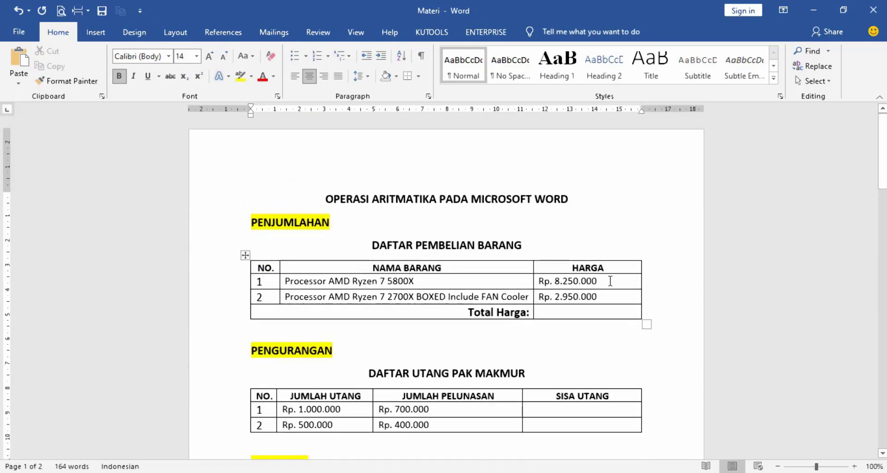
left_click(608, 282)
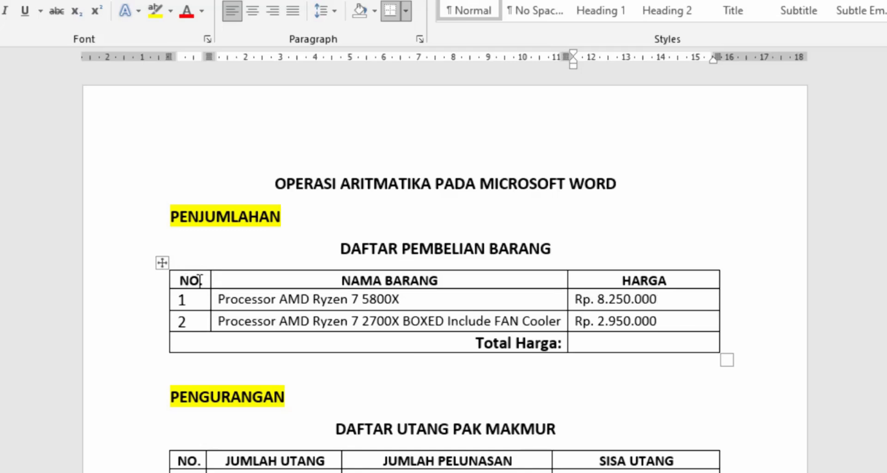
Select the header, Ryzen 7 5800X, 2700X and Total Harga rows in turn, then clear the selection.
left_click(145, 281)
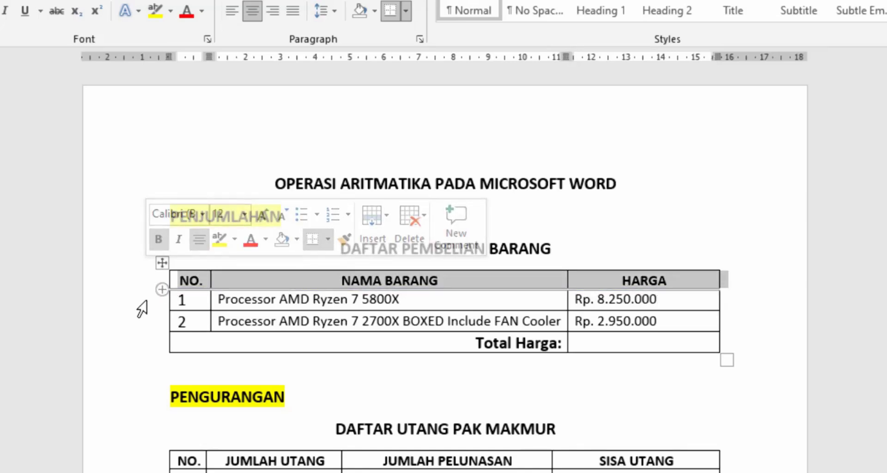
left_click(146, 297)
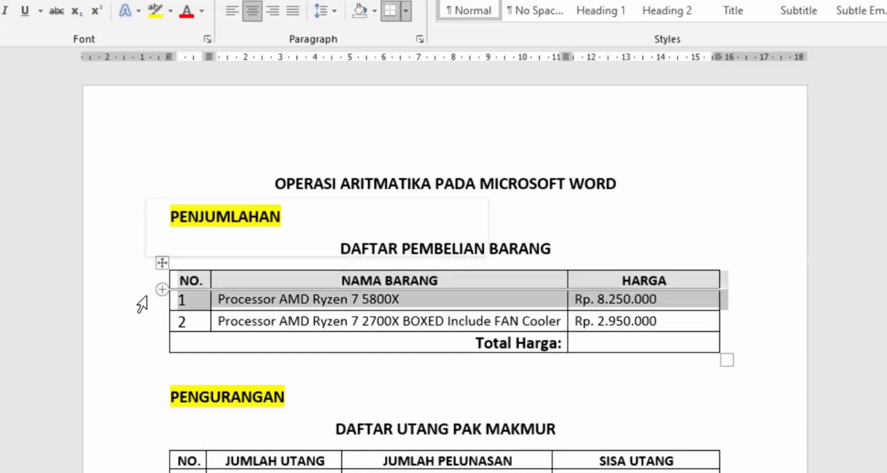
left_click(146, 326)
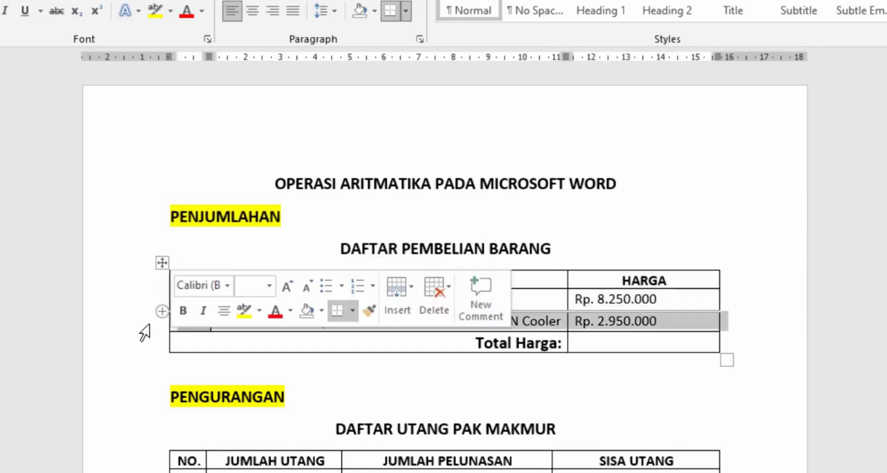
left_click(143, 349)
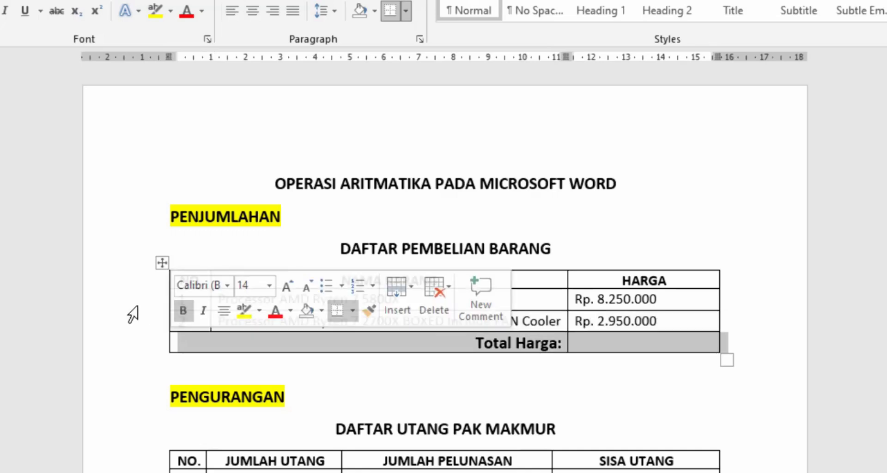
left_click(124, 283)
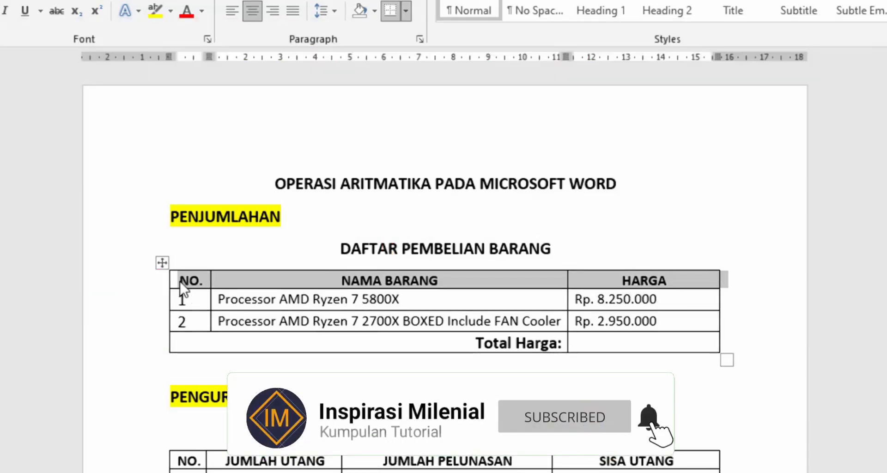
left_click(182, 282)
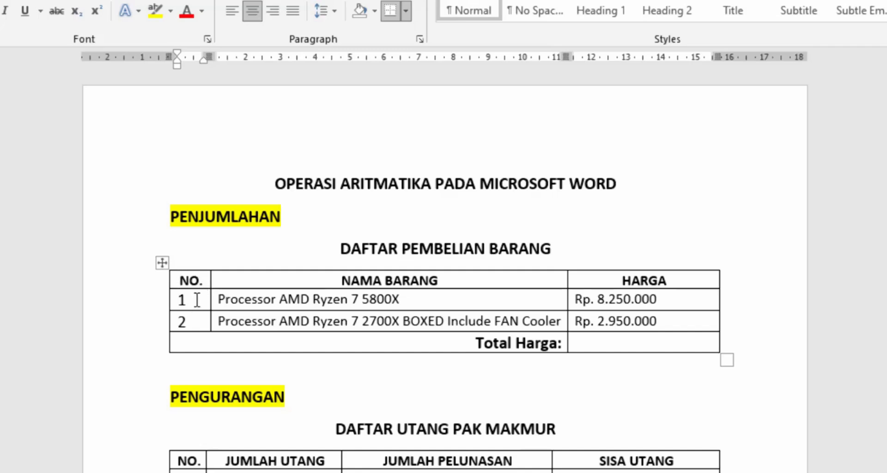
Check the NO., HARGA and price cells, ending in the empty Total Harga cell.
left_click(190, 325)
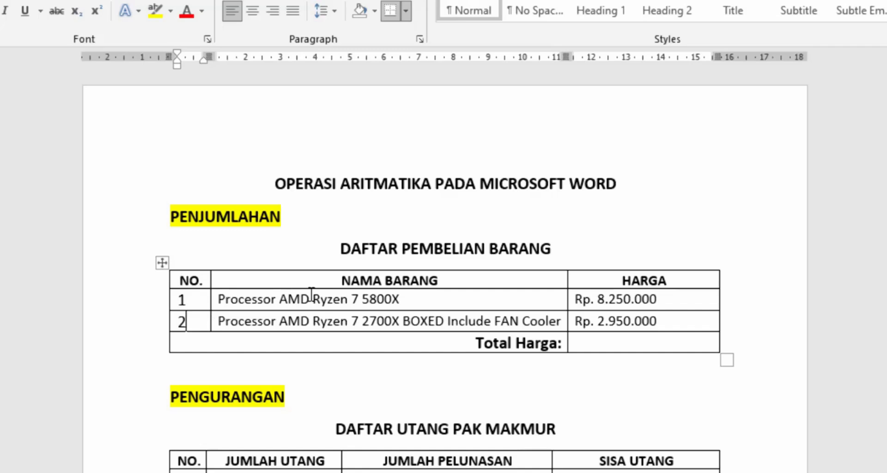
left_click(600, 343)
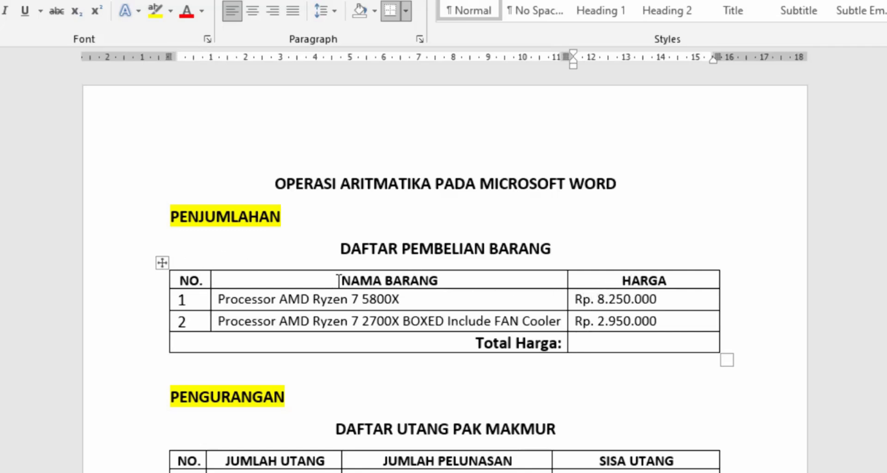
left_click(650, 279)
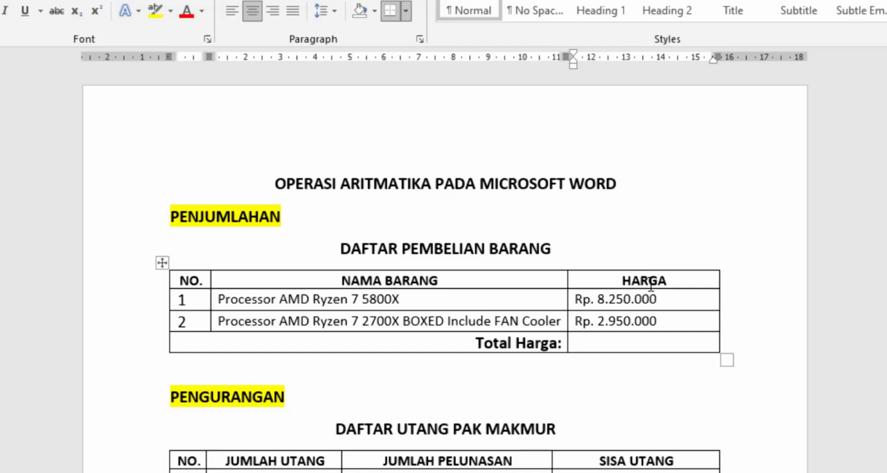
left_click(596, 301)
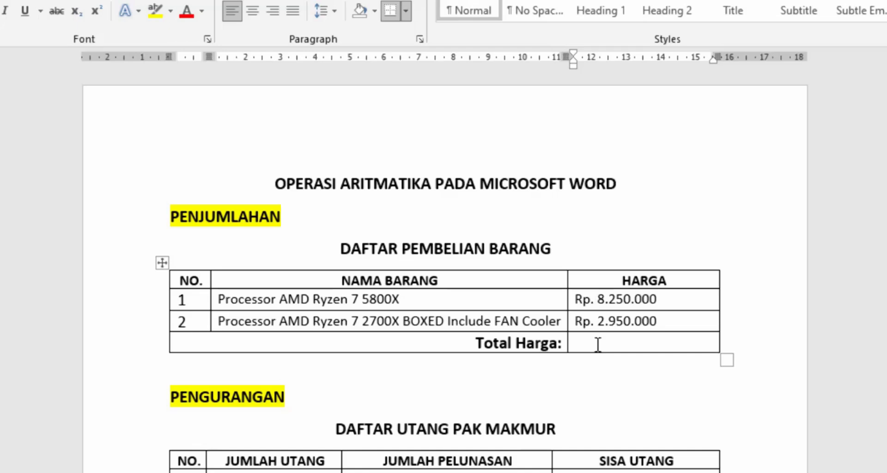
left_click(598, 344)
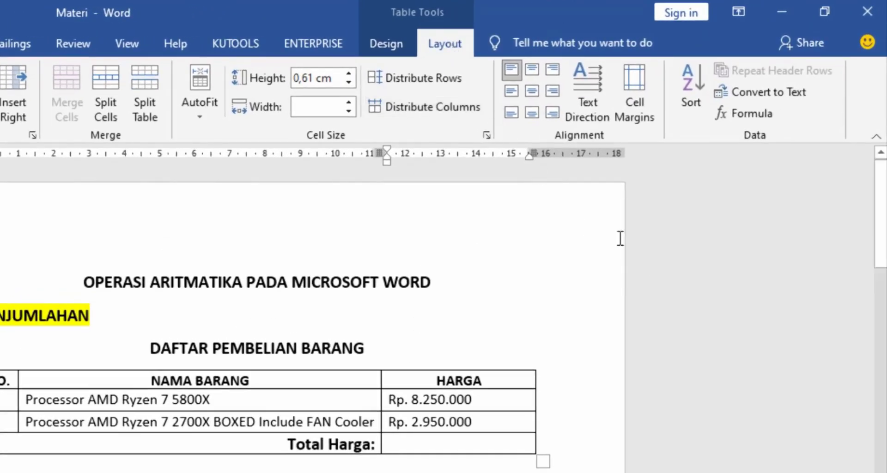
Insert formula =C2+C3 with format Rp#.##0,00;(Rp#.##0,00), giving Rp11.200.000,00.
left_click(752, 114)
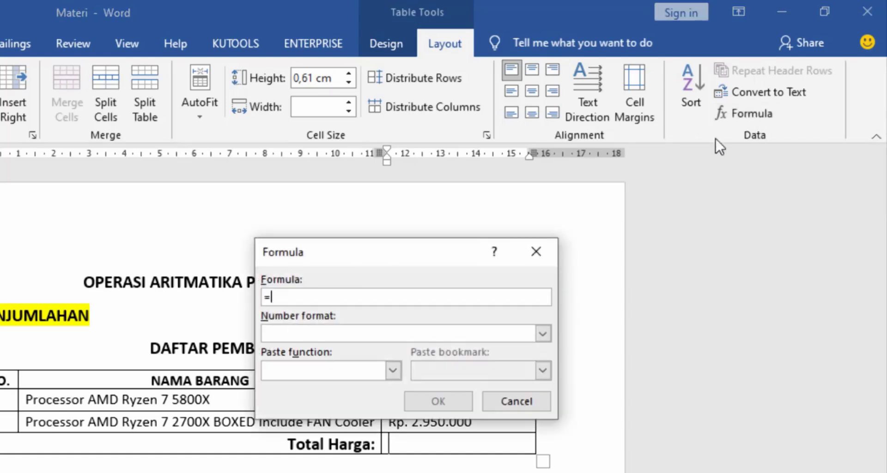
mouse_move(443, 256)
left_mouse_down()
mouse_move(638, 251)
mouse_move(686, 220)
left_mouse_up()
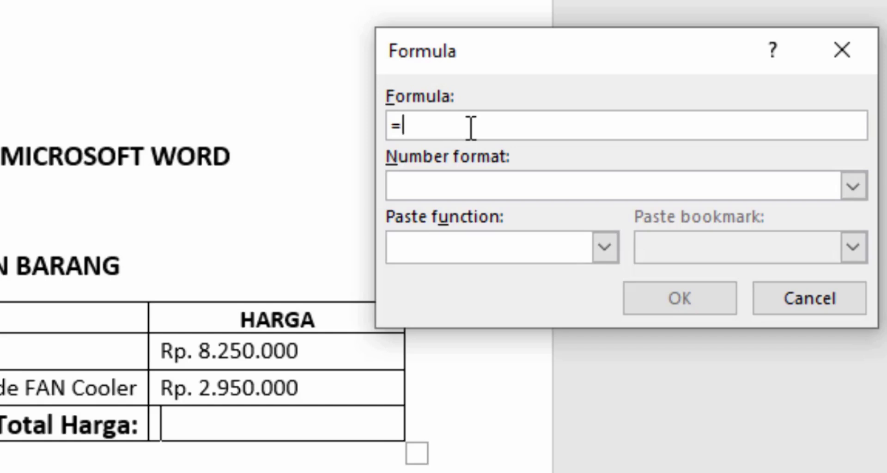
type("C")
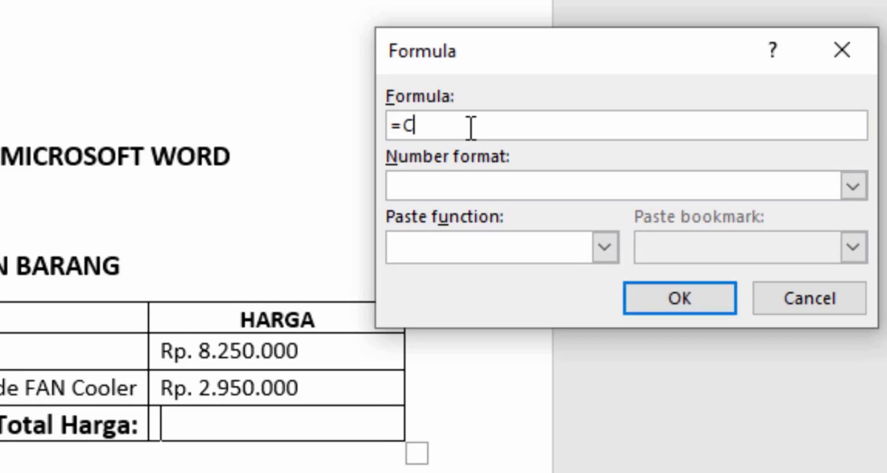
type("2")
type("+")
type("C3")
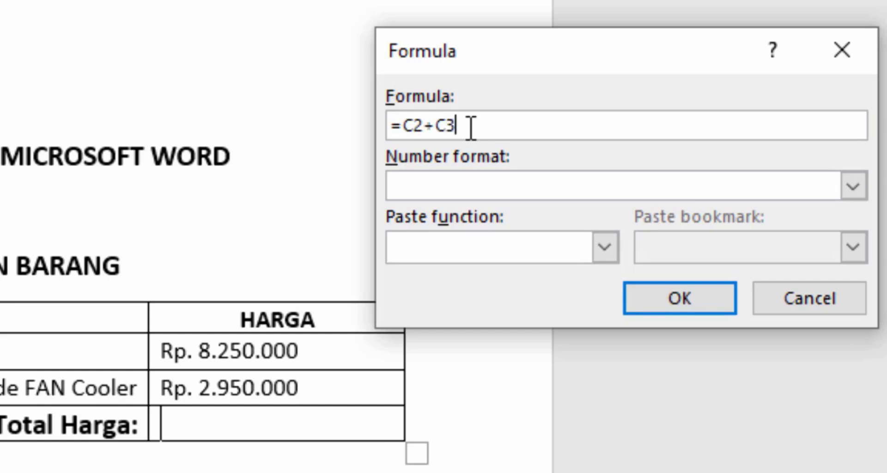
left_click(853, 190)
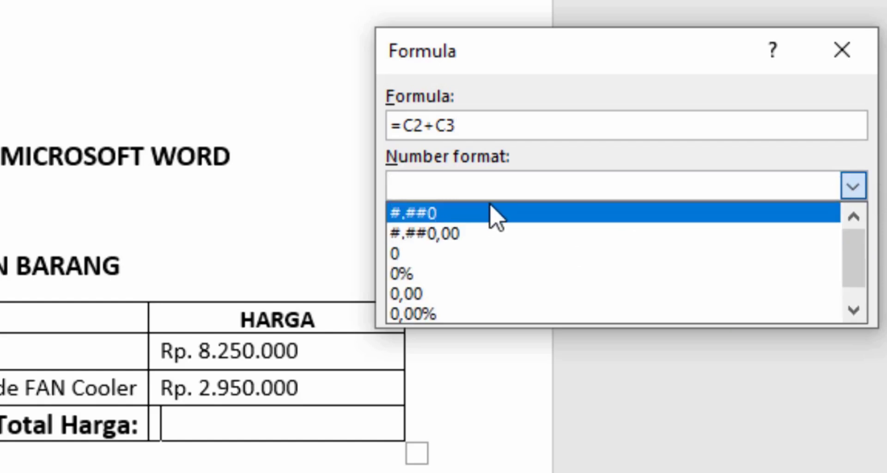
scroll(480, 268, "down", 1)
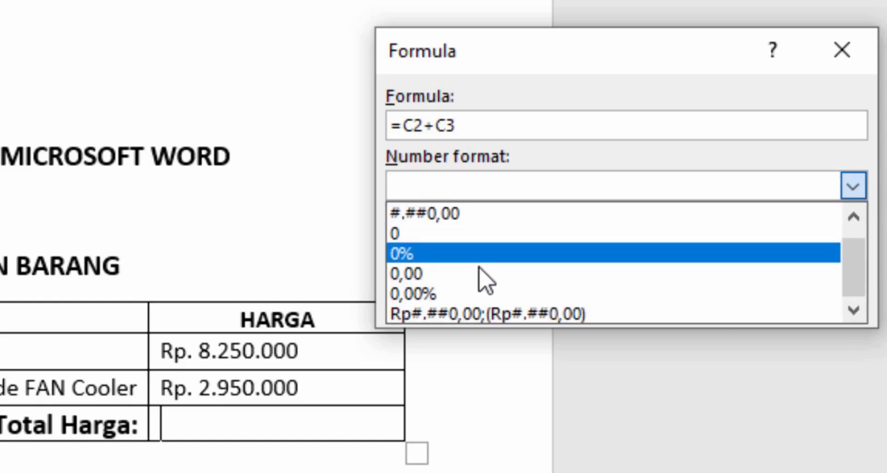
left_click(416, 317)
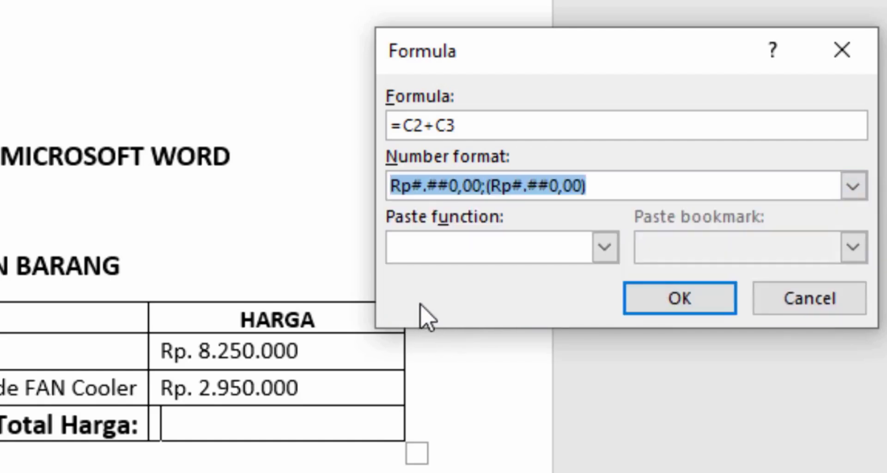
left_click(712, 303)
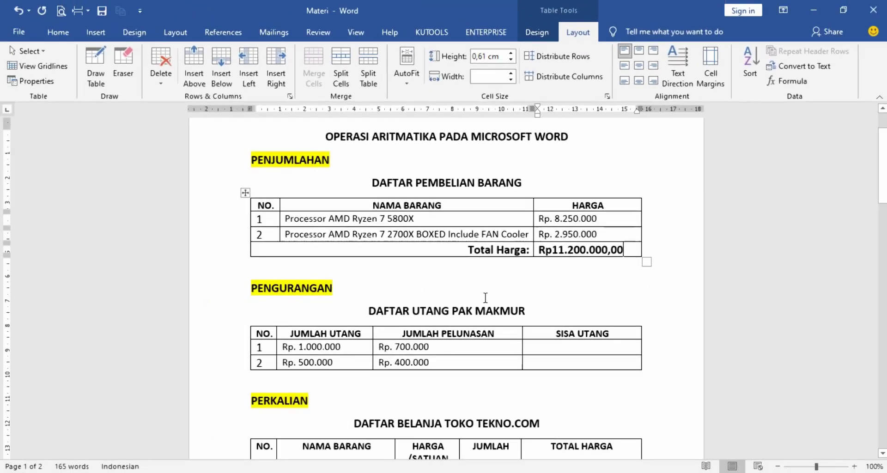
Fill the first SISA UTANG cell with =B2-C2 in Rp format, giving Rp300.000,00.
scroll(541, 298, "down", 1)
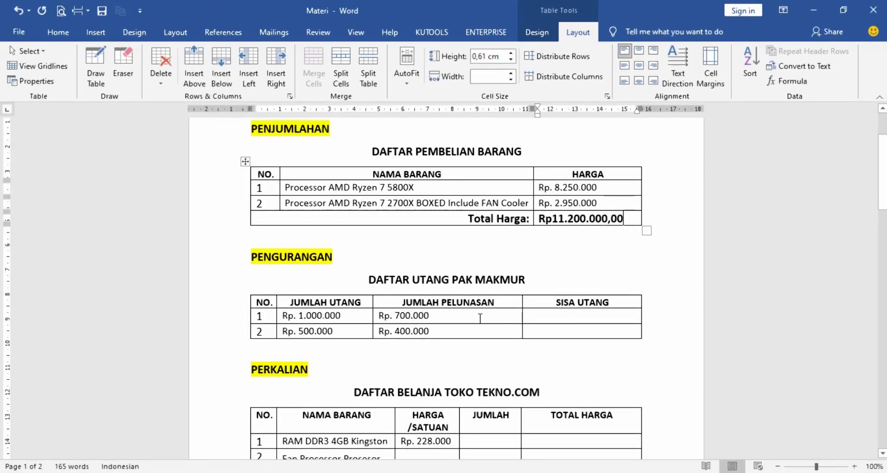
left_click(442, 316)
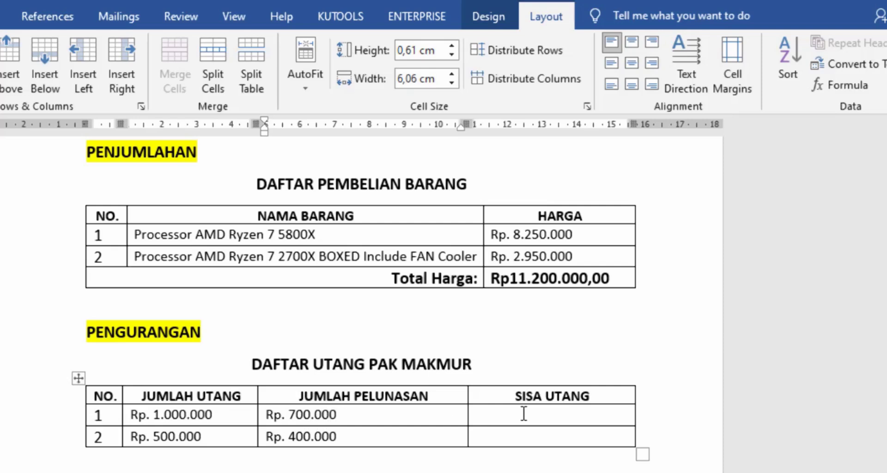
left_click(578, 413)
left_click(835, 84)
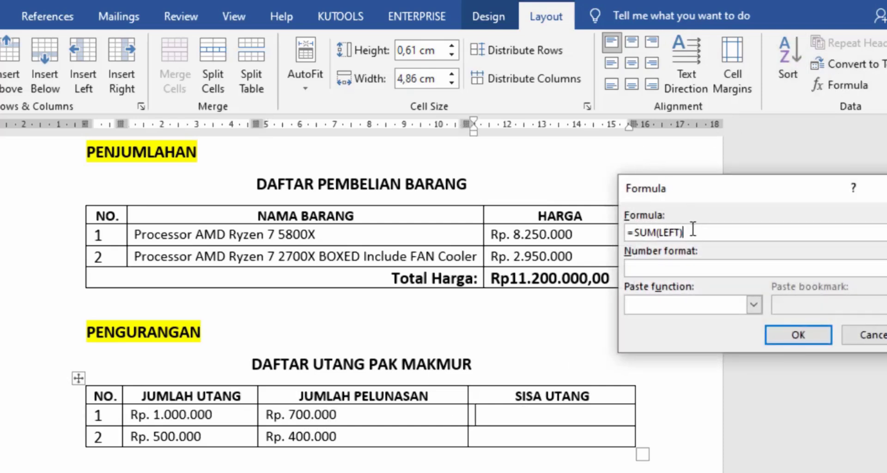
left_click_drag(693, 229, 617, 231)
type("=")
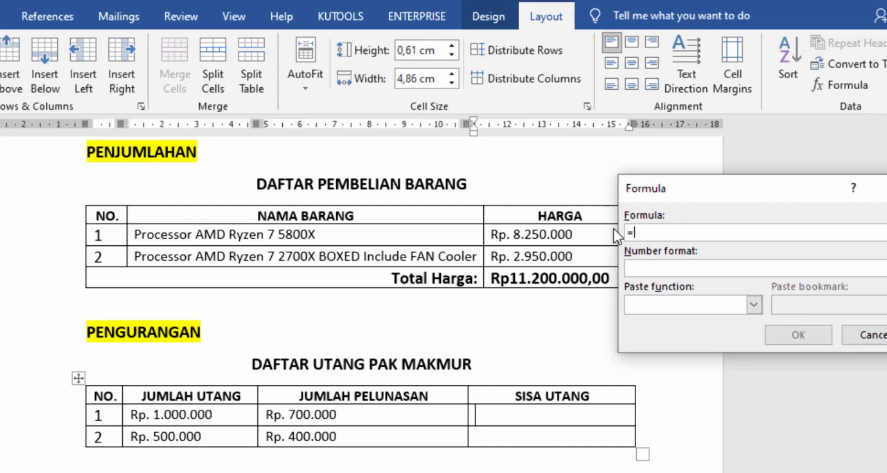
type("B2")
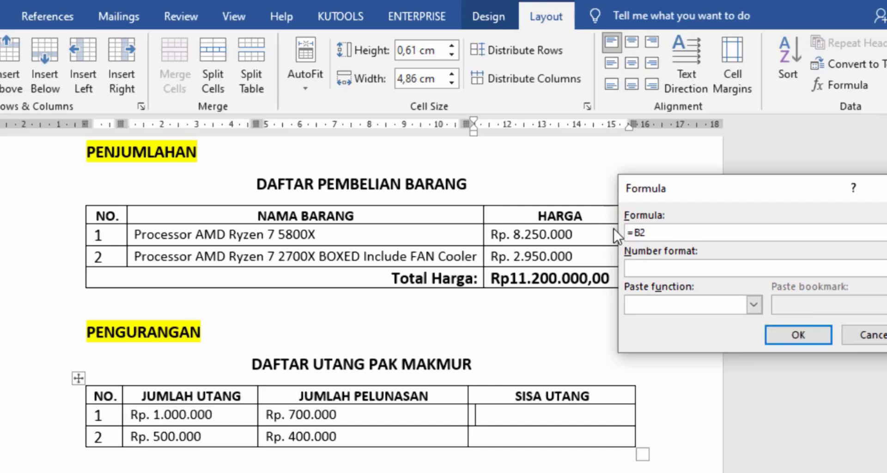
type("-C2")
left_click(885, 268)
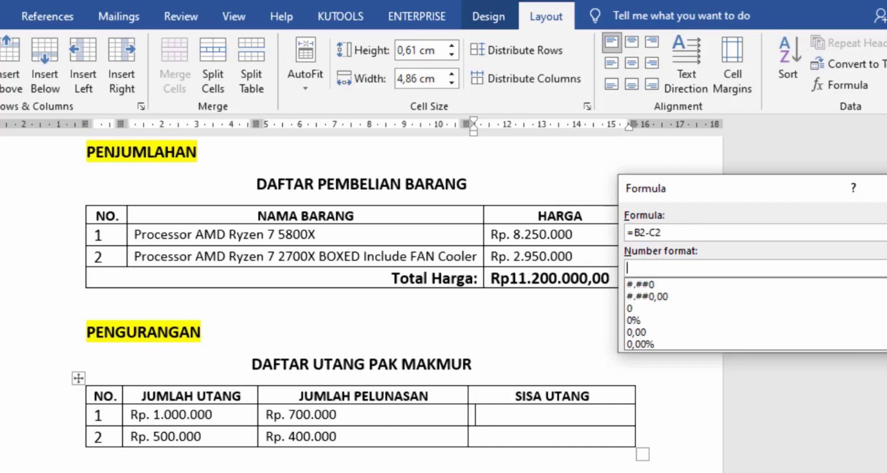
left_click(676, 345)
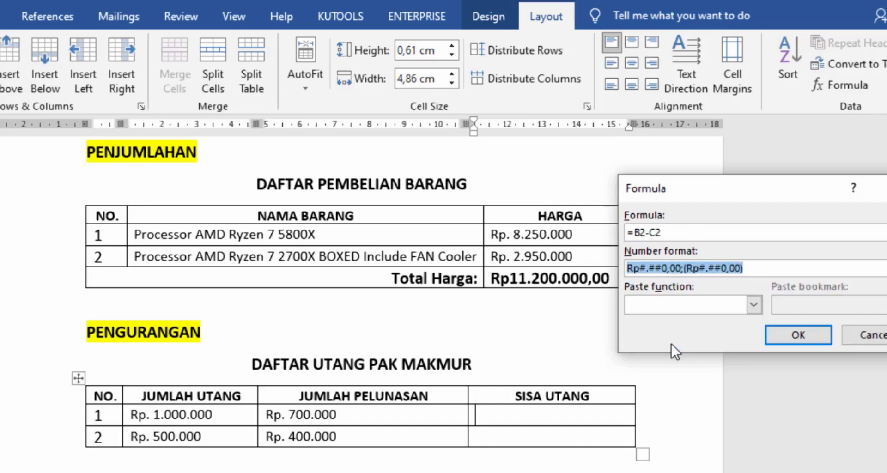
left_click(810, 339)
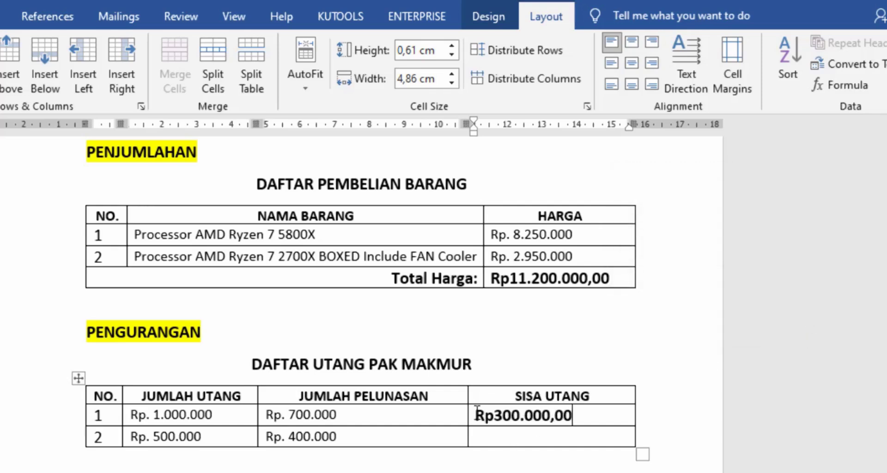
Fill the second SISA UTANG cell with =B3-C3 in Rp format, giving Rp100.000,00.
left_click_drag(477, 415, 596, 420)
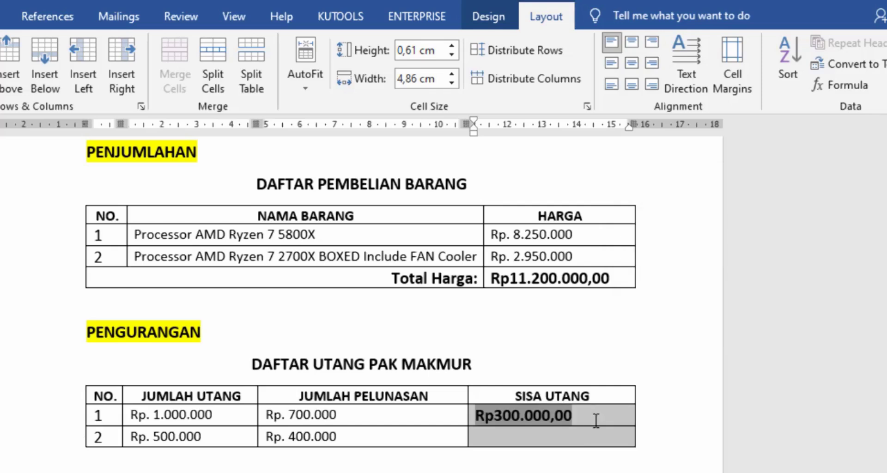
key("ctrl+c")
left_click(573, 436)
key("ctrl+v")
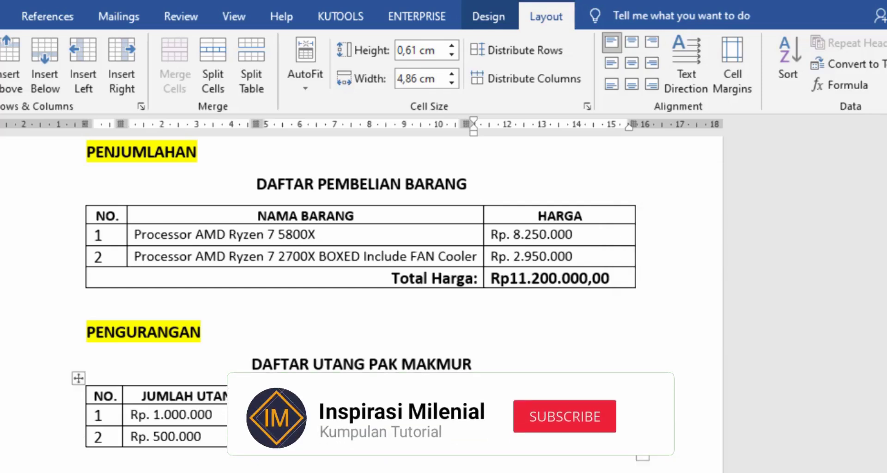
left_click(844, 85)
left_click_drag(694, 232, 634, 233)
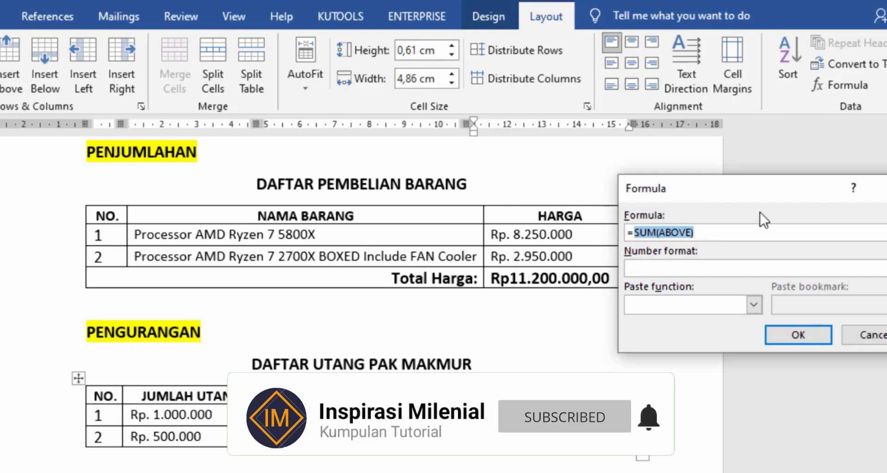
type("B3-")
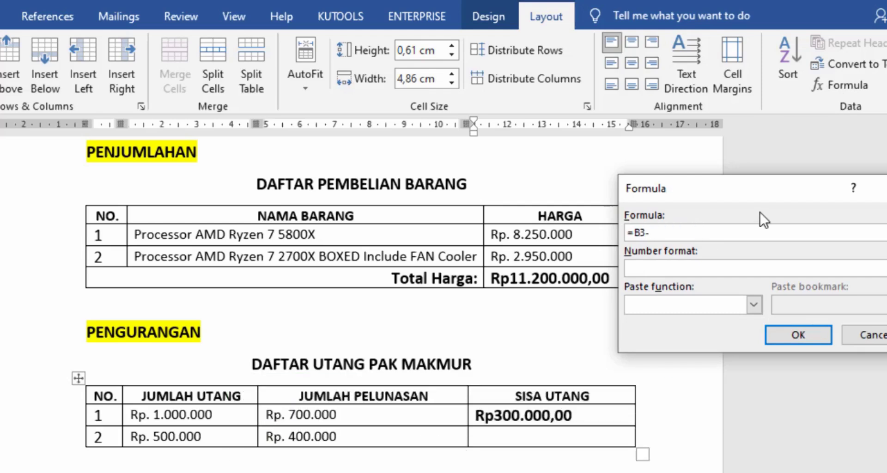
type("C3")
left_click(881, 268)
scroll(740, 324, "down", 1)
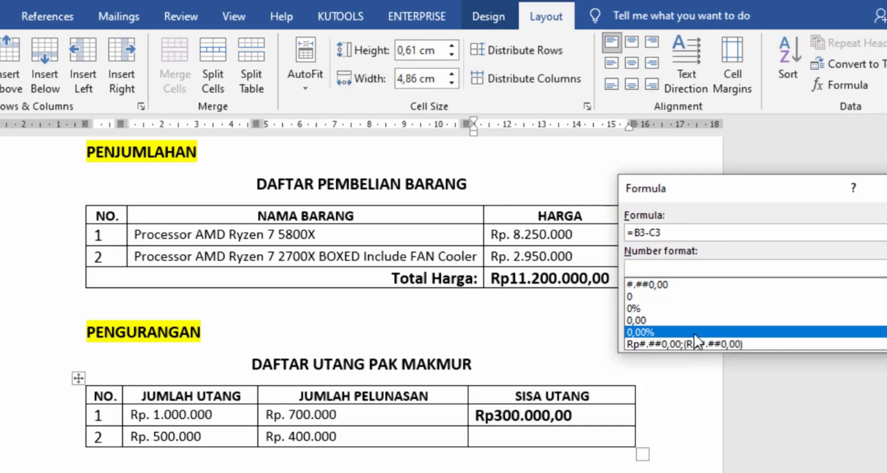
left_click(739, 342)
left_click(798, 334)
Scroll down to the PERKALIAN table and place the cursor in the first JUMLAH cell.
scroll(624, 416, "down", 2)
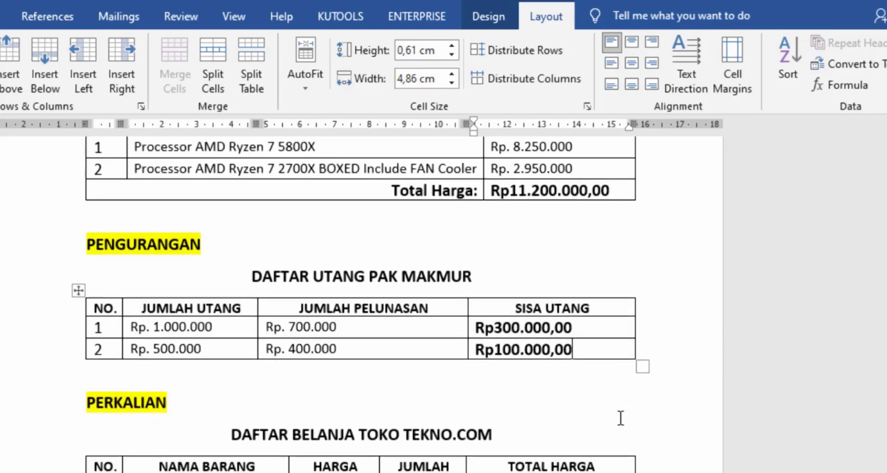
scroll(601, 356, "down", 2)
scroll(585, 351, "down", 2)
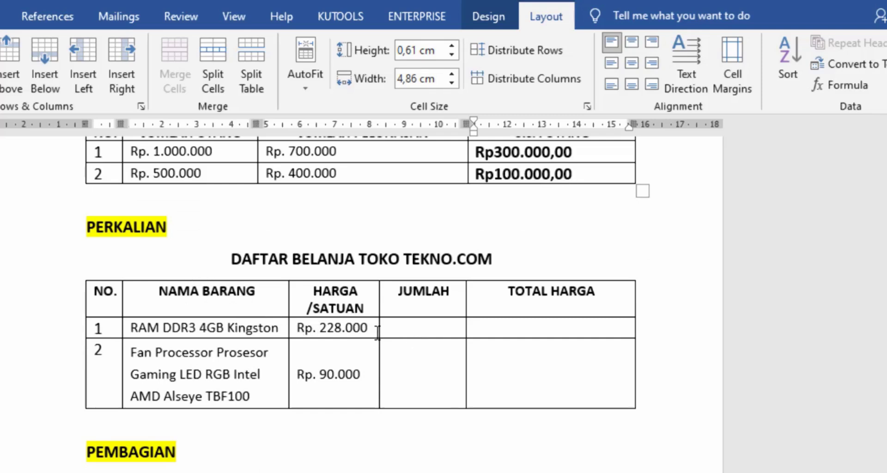
left_click(423, 332)
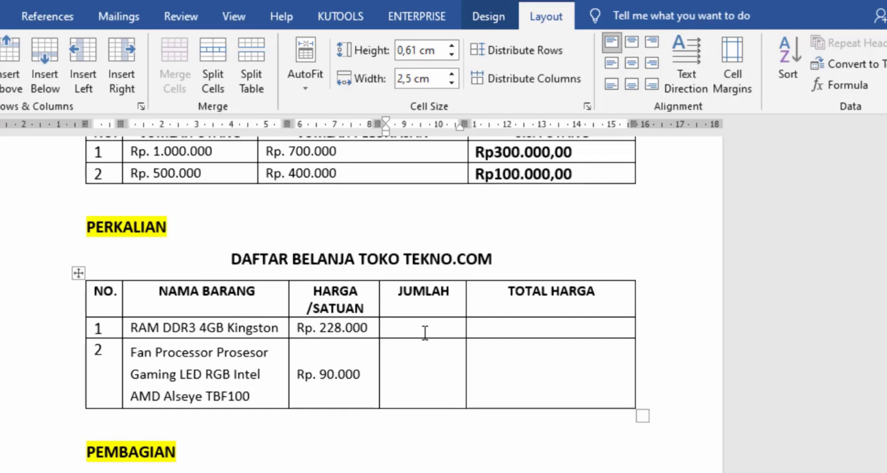
Enter quantity 2 in both JUMLAH cells and centre them with Ctrl+E.
type("2")
left_click(420, 372)
type("2")
left_click_drag(389, 331, 391, 354)
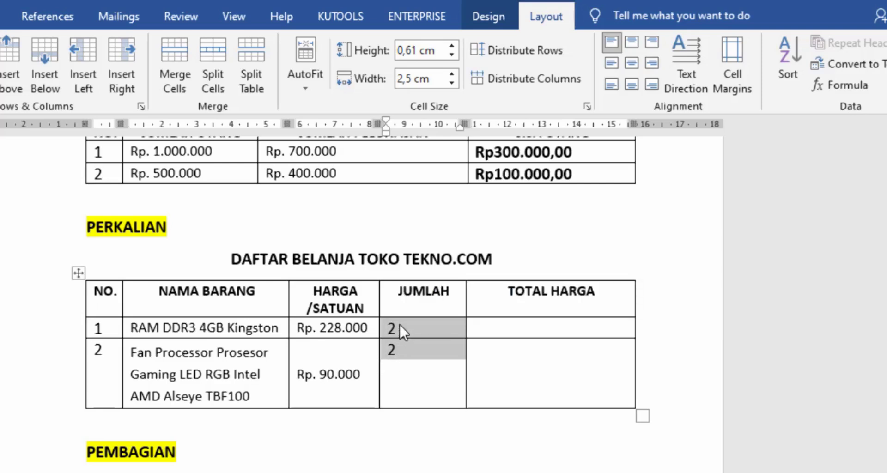
key("ctrl+e")
left_click(432, 331)
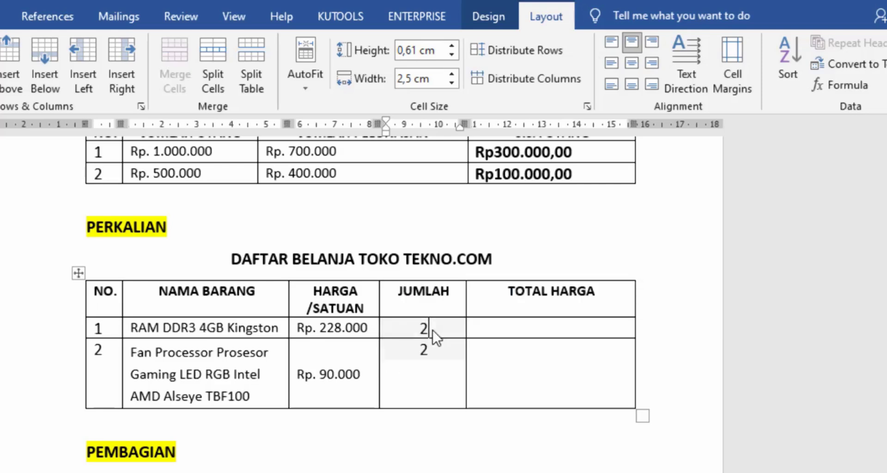
left_click(521, 330)
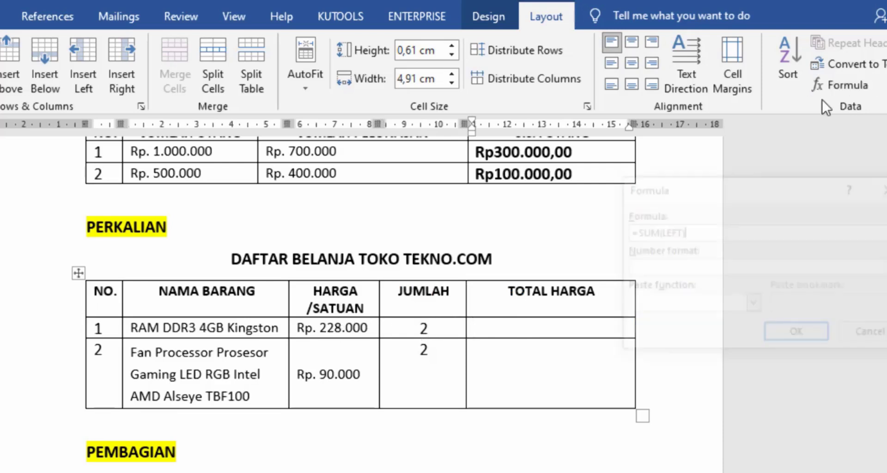
Fill the first TOTAL HARGA cell with =C2*D2 in Rp format, giving Rp456.000,00.
left_click_drag(685, 232, 635, 232)
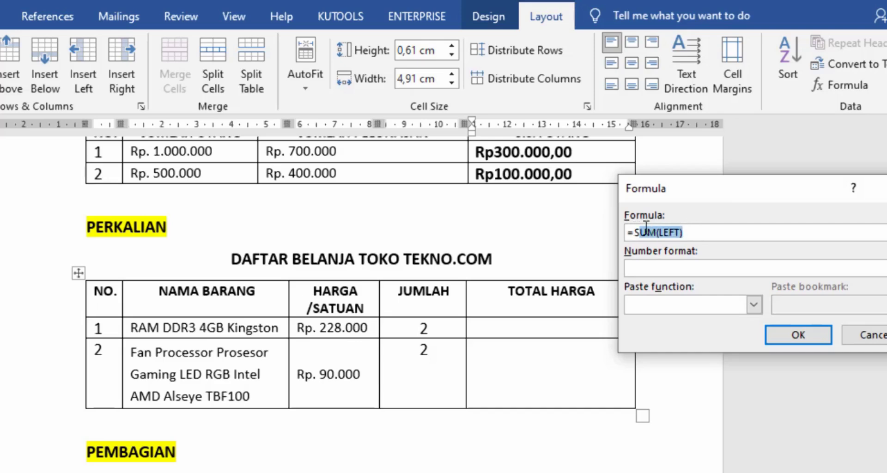
key("BackSpace")
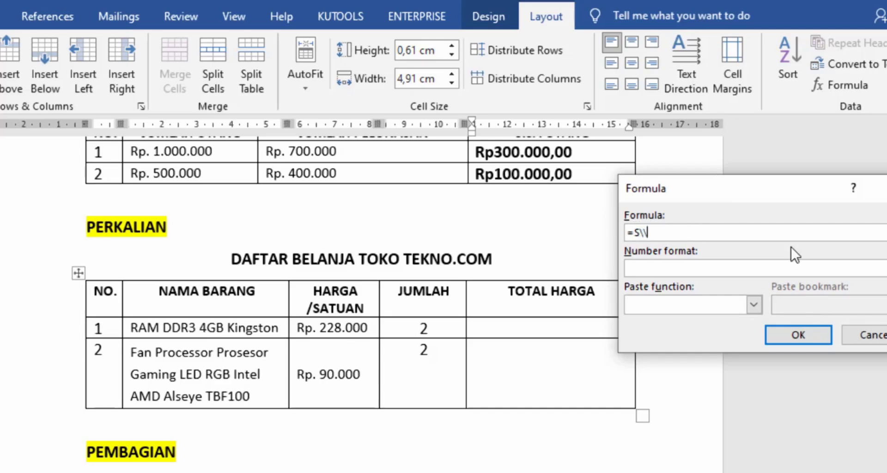
key("BackSpace")
type("C2*")
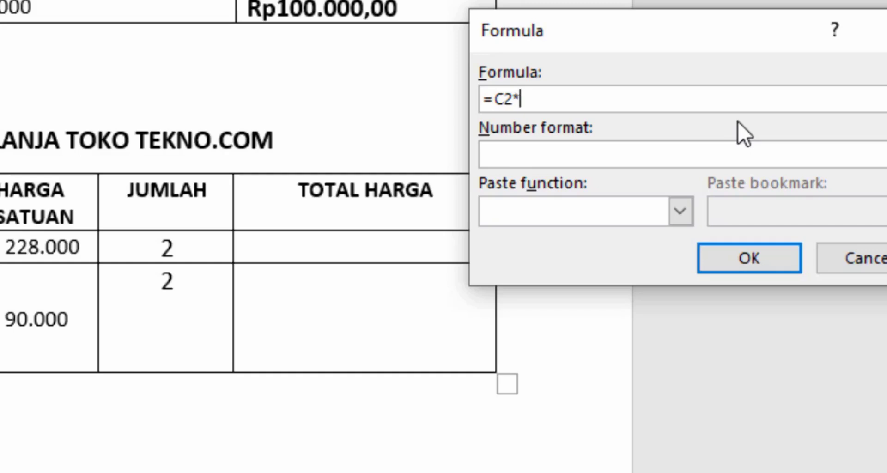
type("D2")
left_click(883, 155)
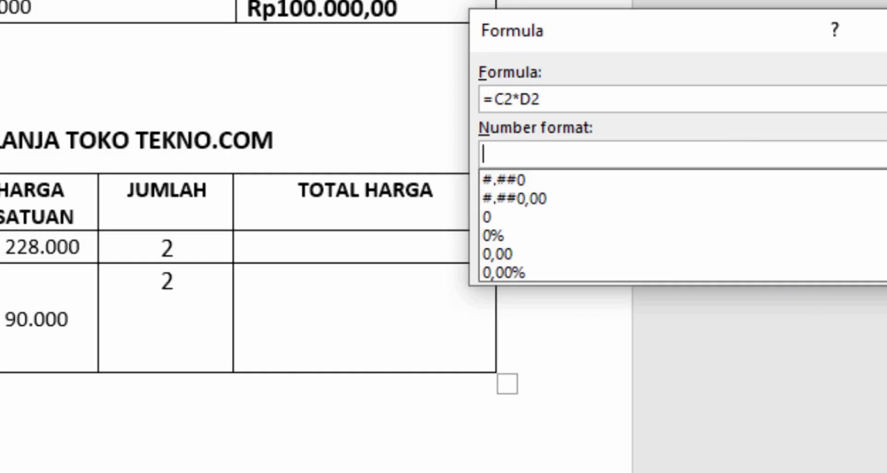
left_click(631, 254)
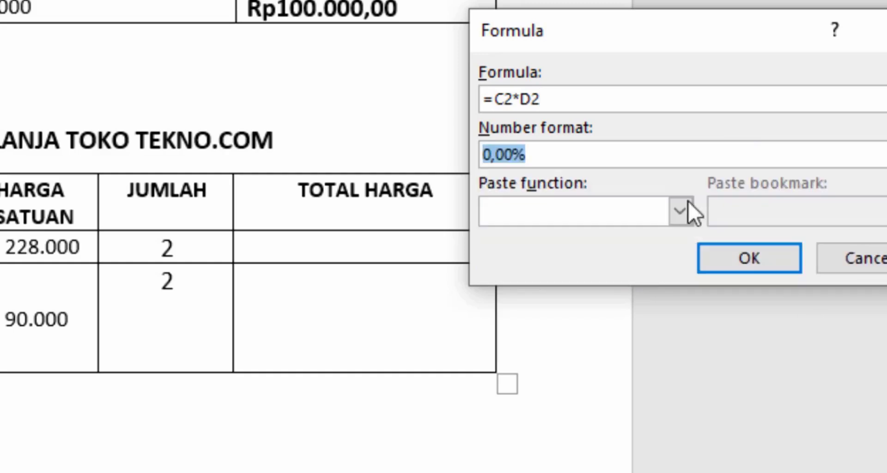
left_click(881, 154)
left_click(665, 271)
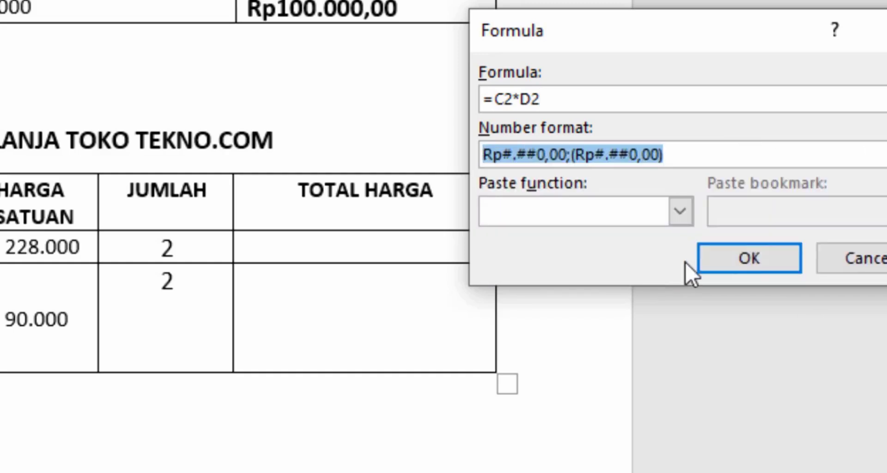
left_click(703, 260)
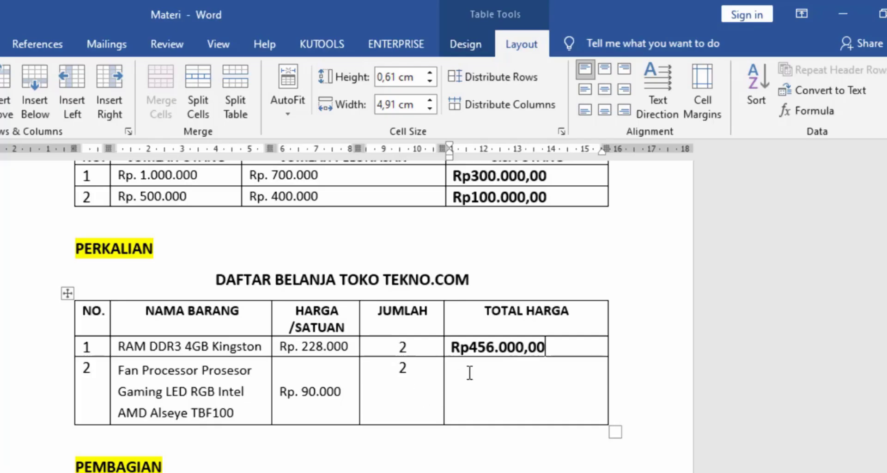
Fill the second TOTAL HARGA cell with =C3*D3, giving Rp180.000,00.
left_click(497, 391)
left_click(806, 110)
left_click_drag(666, 254, 605, 254)
type("C")
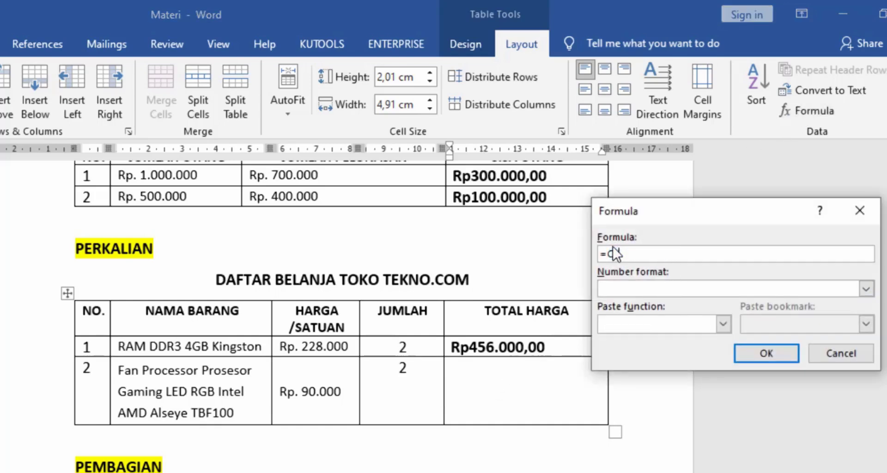
type("3*D3")
left_click(770, 360)
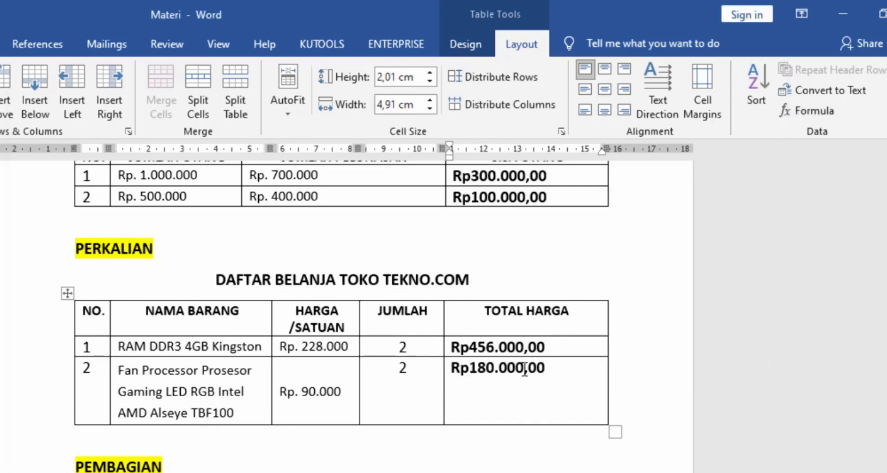
left_click(499, 392)
scroll(479, 336, "down", 4)
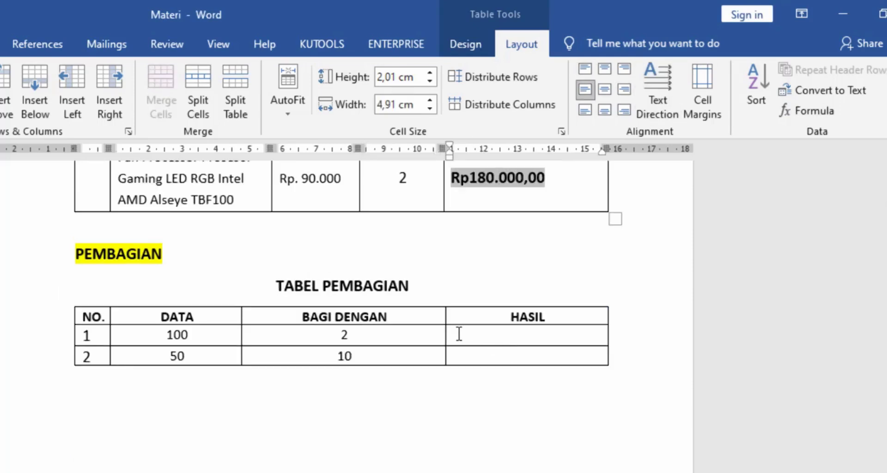
Replace SUM(LEFT) with =B2/C2 in the first HASIL cell, giving 50.
left_click(483, 334)
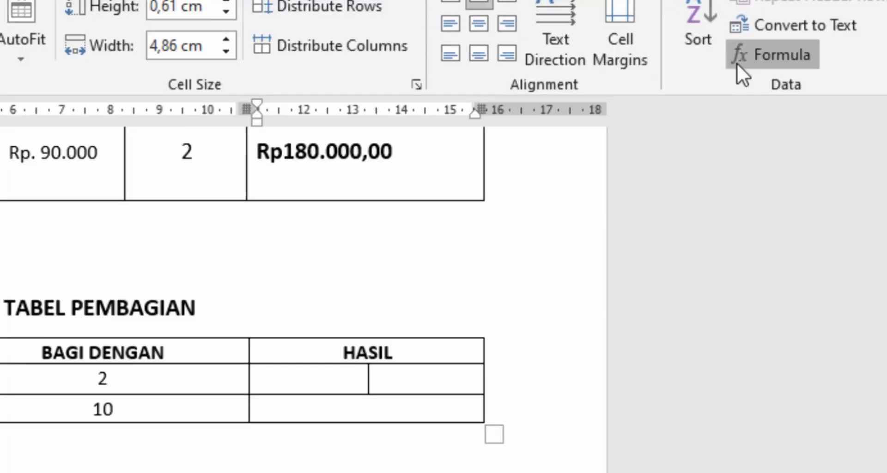
left_click(809, 111)
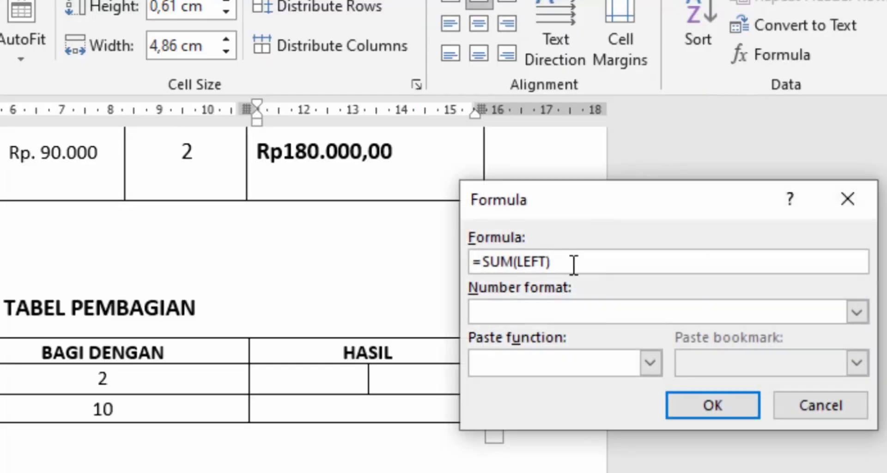
left_click_drag(573, 265, 489, 262)
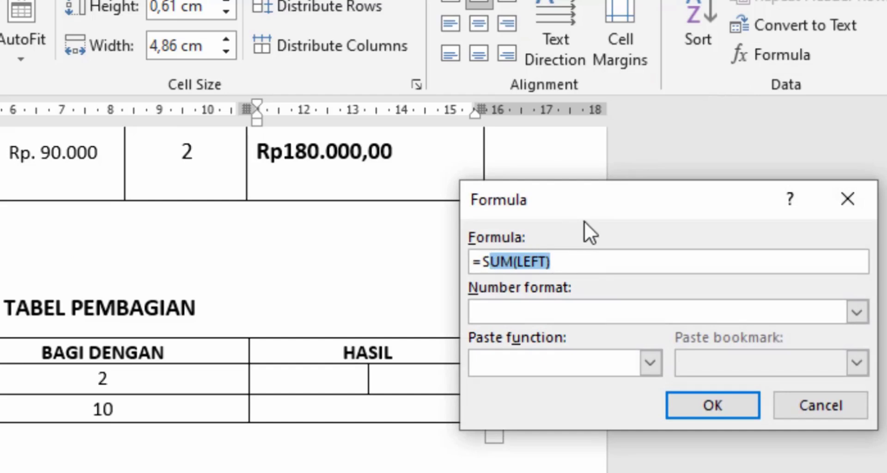
key("BackSpace")
key("BackSpace")
type("B2")
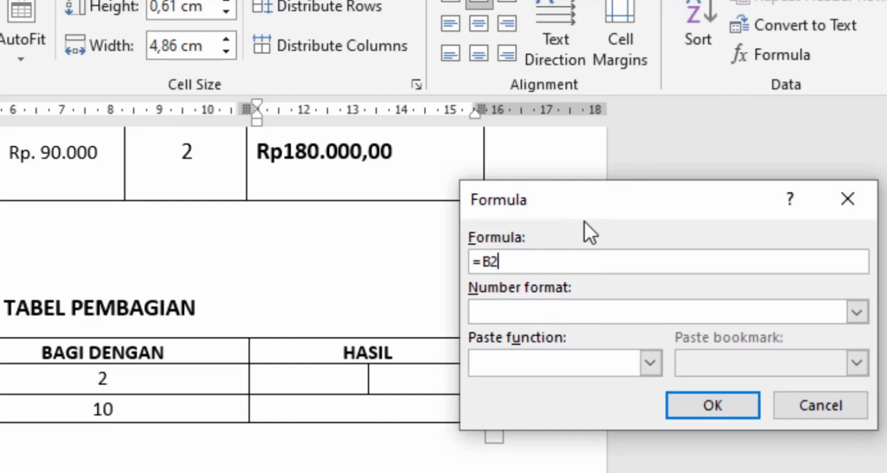
type("/")
type("5")
key("BackSpace")
type("C3")
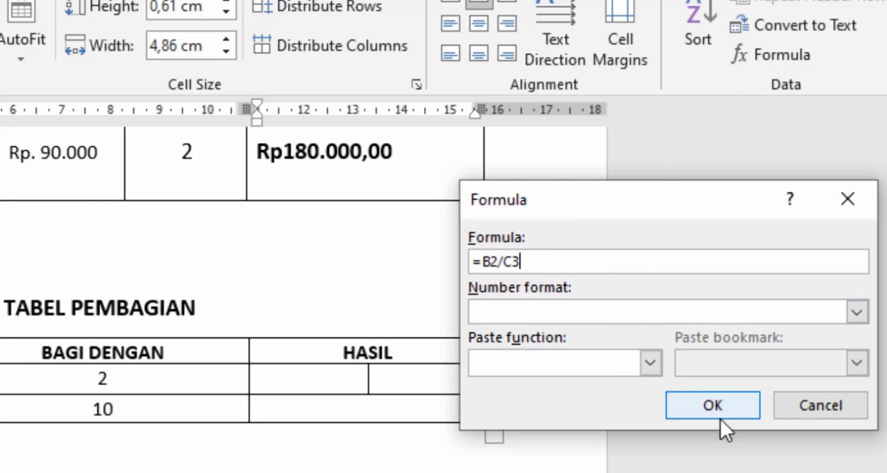
key("BackSpace")
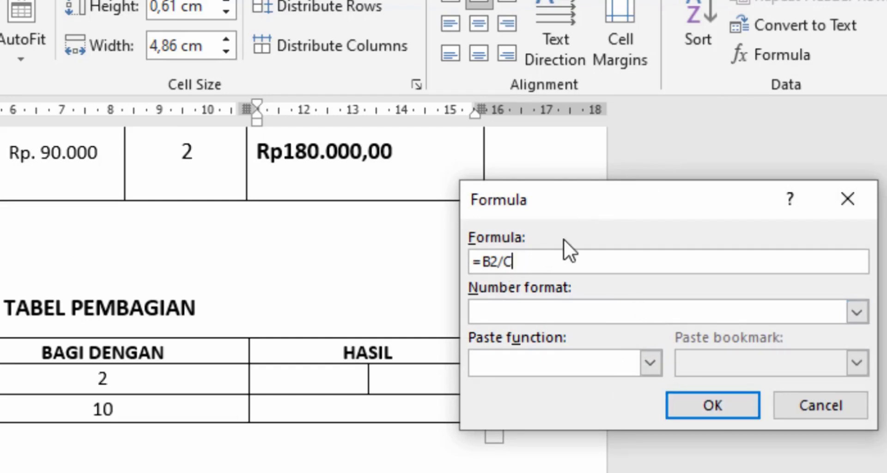
type("2")
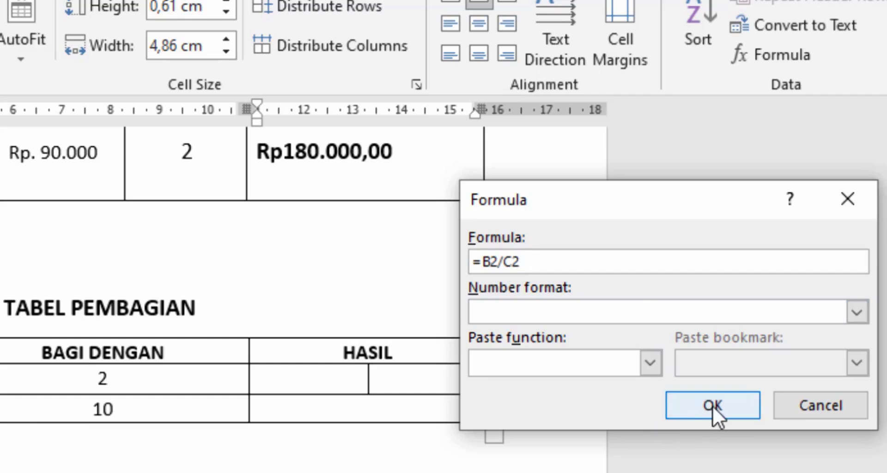
left_click(712, 406)
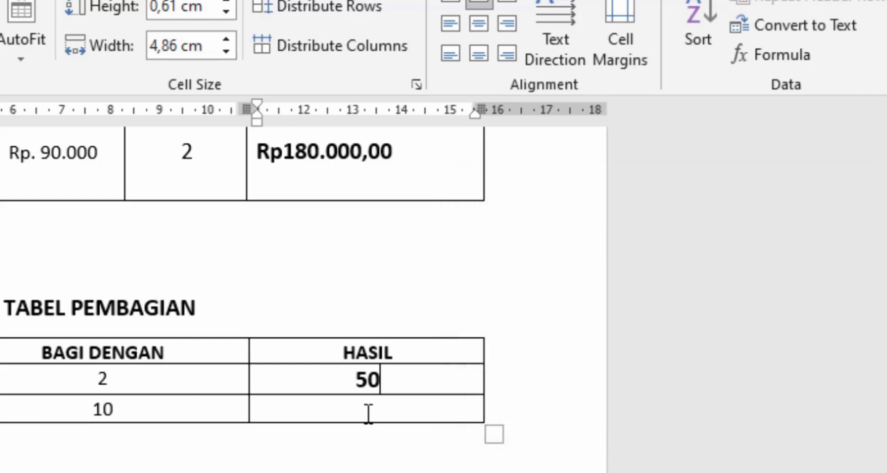
left_click(369, 414)
Confirm the second row's division, then place the cursor in the SUM table's empty JUMLAH cell.
left_click(789, 51)
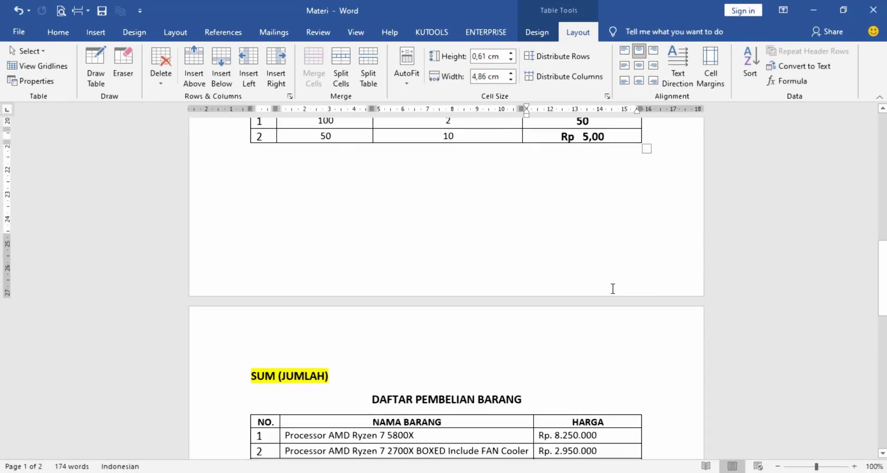
scroll(612, 289, "up", 3)
scroll(613, 289, "down", 2)
scroll(613, 289, "down", 4)
scroll(613, 289, "down", 1)
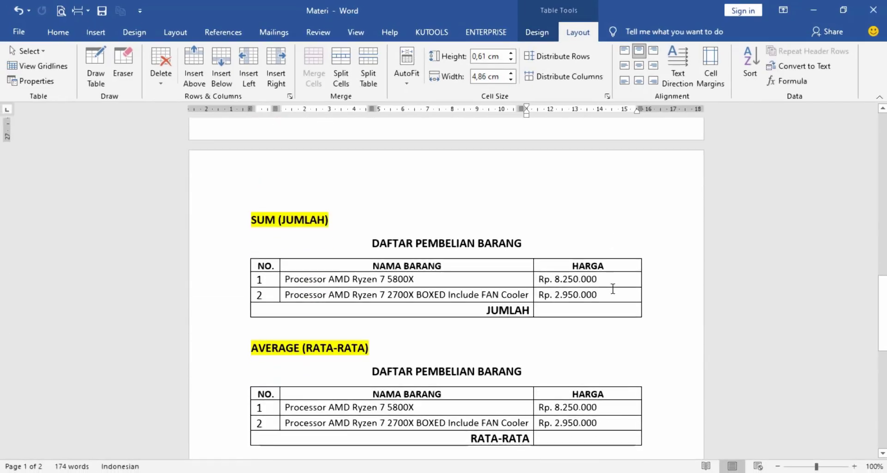
scroll(613, 289, "down", 2)
scroll(613, 289, "down", 3)
scroll(613, 289, "up", 1)
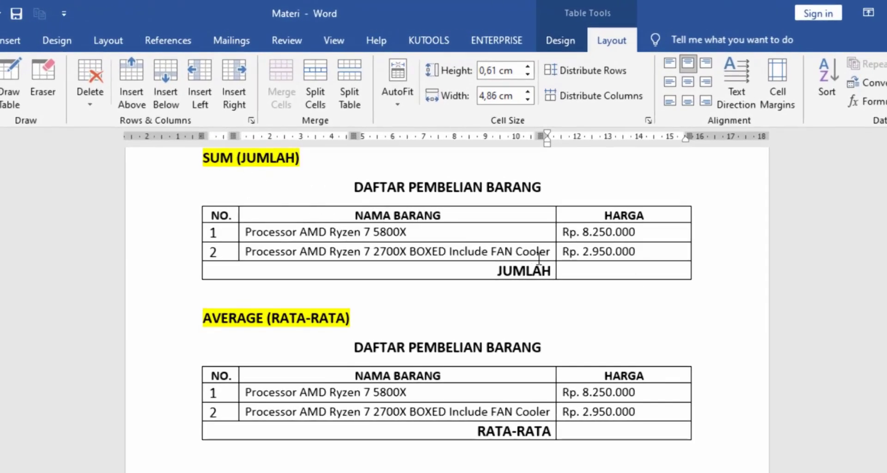
left_click(607, 271)
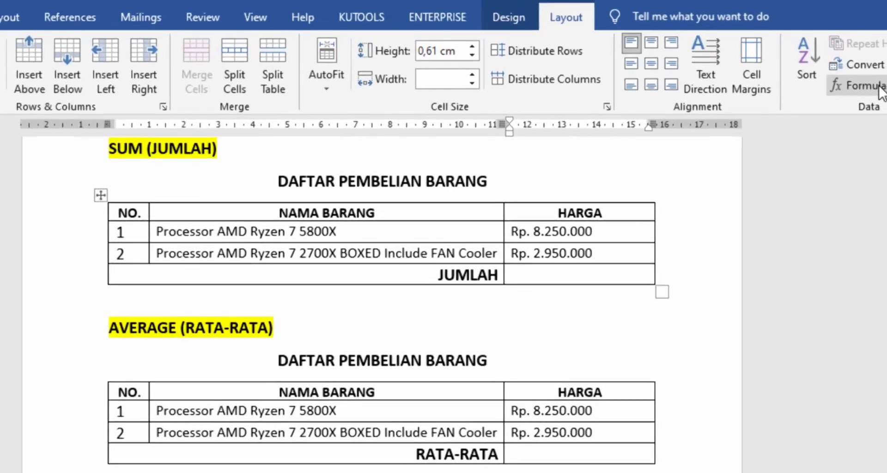
Insert =SUM(C2:C3) with the Rp#.##0,00 format in the JUMLAH cell, giving Rp11.200.000,00.
left_click(864, 101)
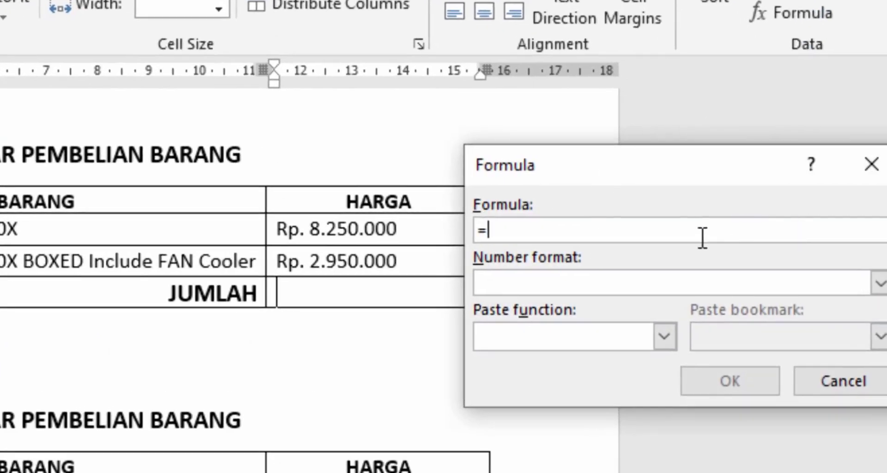
type("SUM ")
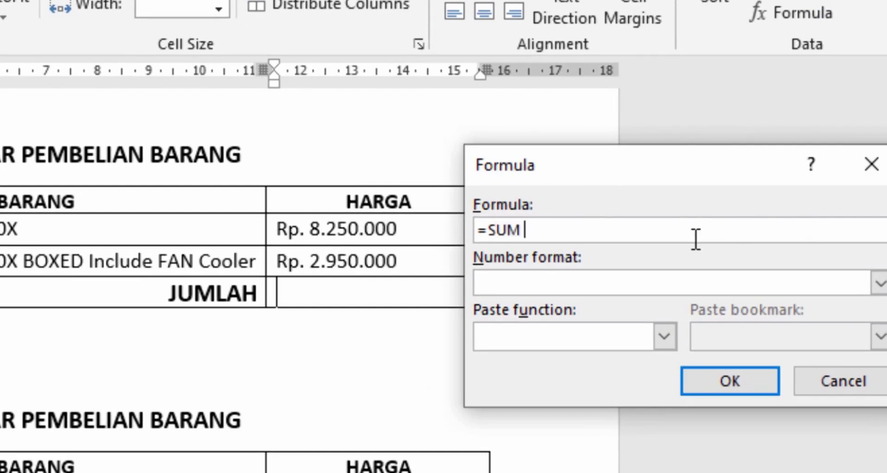
type("(")
type("C2")
type(":")
type("C3")
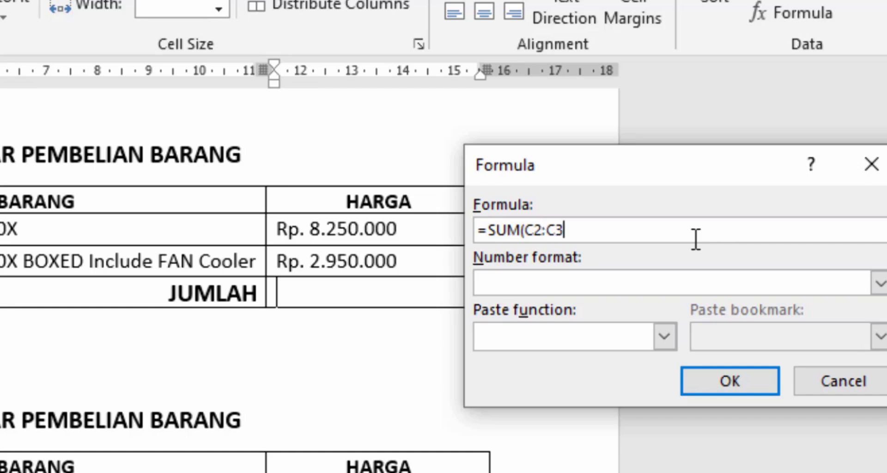
type(")")
left_click(878, 284)
scroll(587, 347, "down", 1)
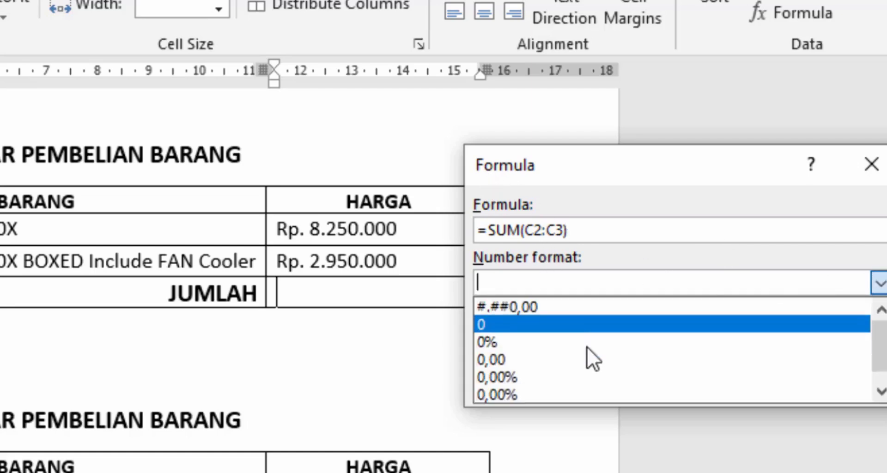
left_click(545, 393)
left_click(734, 378)
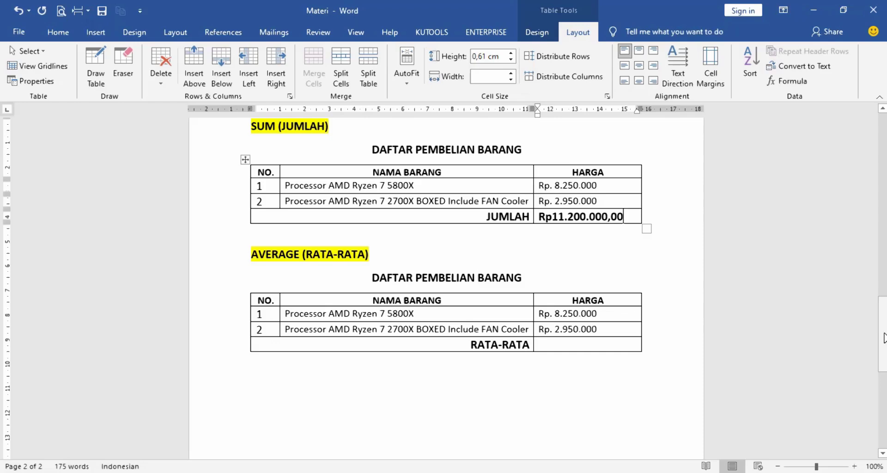
mouse_move(883, 338)
left_mouse_down()
mouse_move(883, 155)
mouse_move(882, 332)
left_mouse_up()
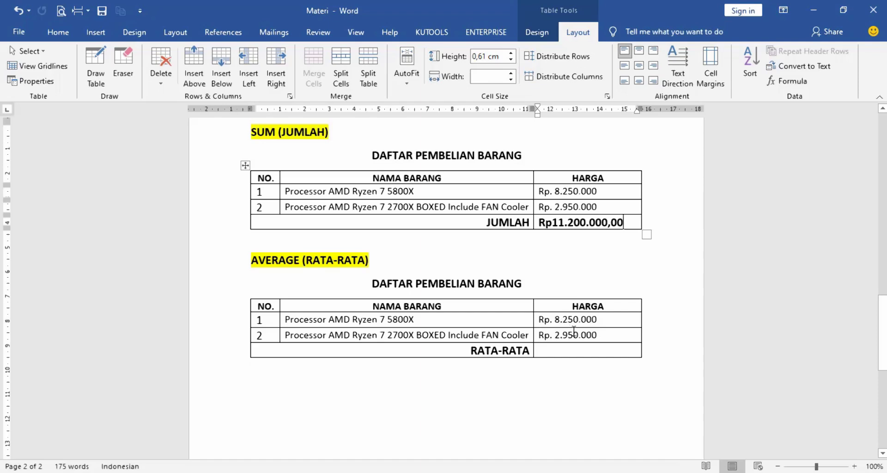
Insert =AVERAGE(C2:C3) in Rp format in the RATA-RATA cell, giving Rp5.600.000,00.
left_click(547, 351)
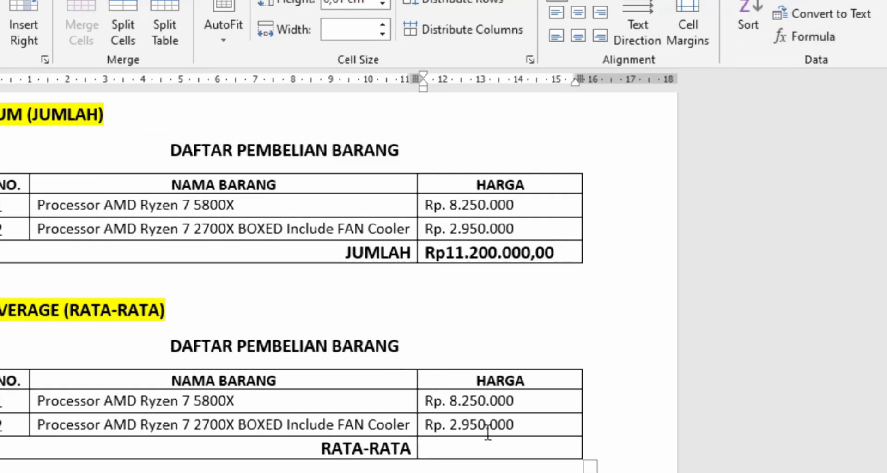
left_click(814, 45)
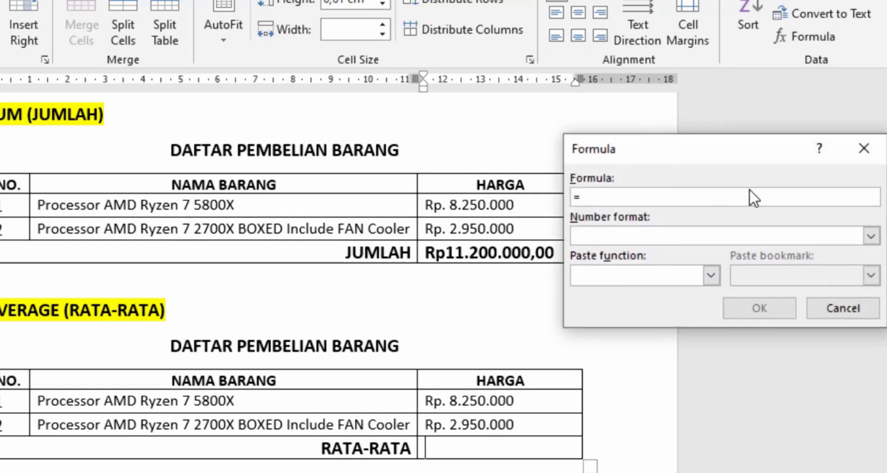
type("C")
key("BackSpace")
type("AVERAGE")
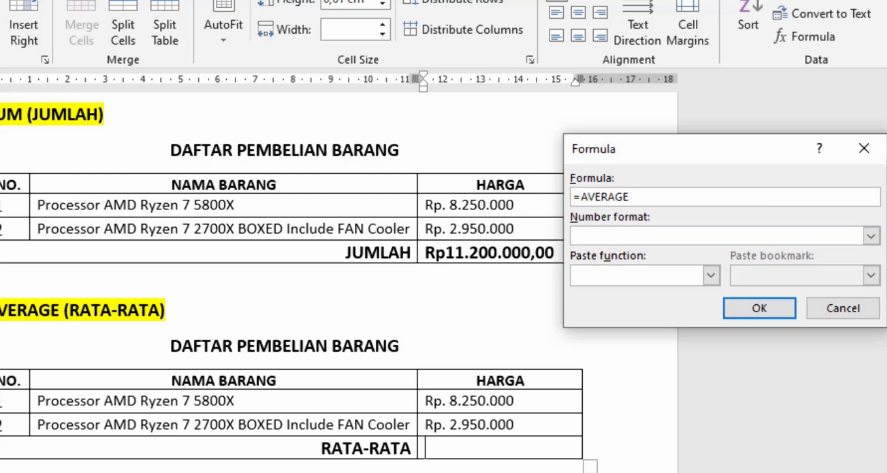
type("(C2")
type(":C")
type("3")
left_click(871, 236)
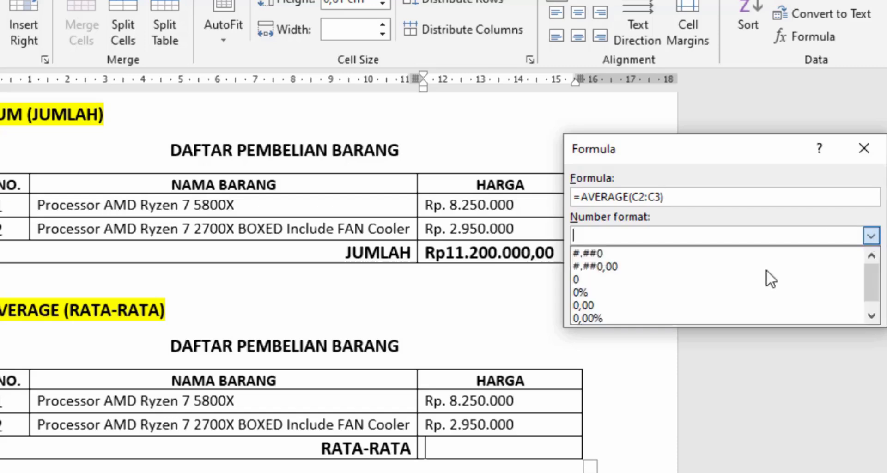
left_click(640, 316)
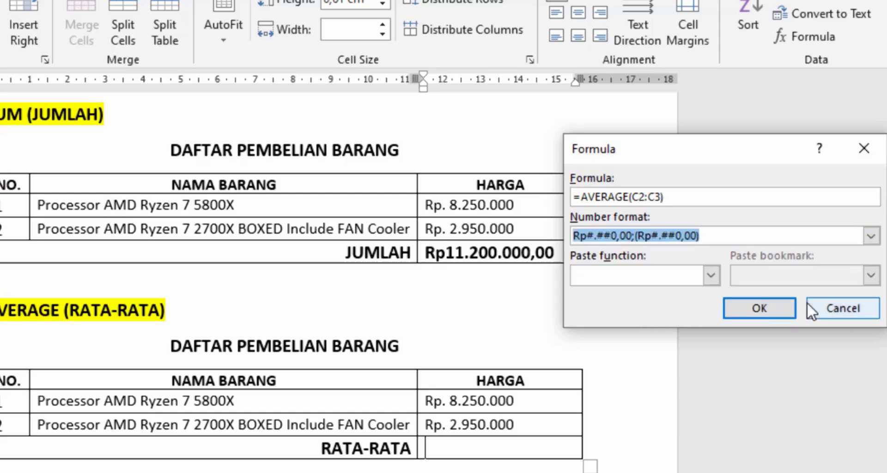
left_click(766, 306)
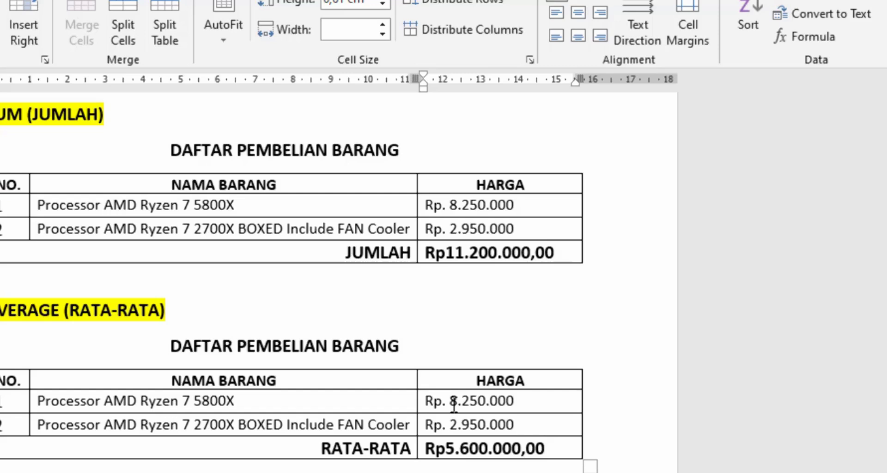
left_click_drag(467, 402, 517, 420)
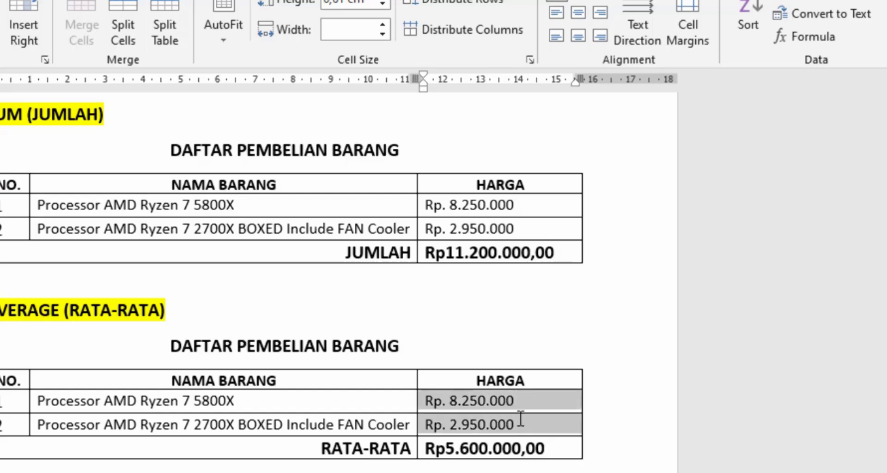
left_click(473, 423)
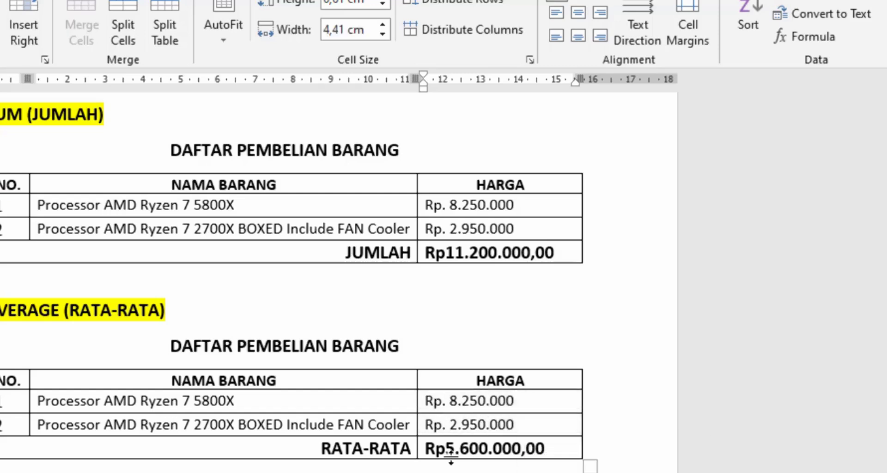
left_click(546, 448)
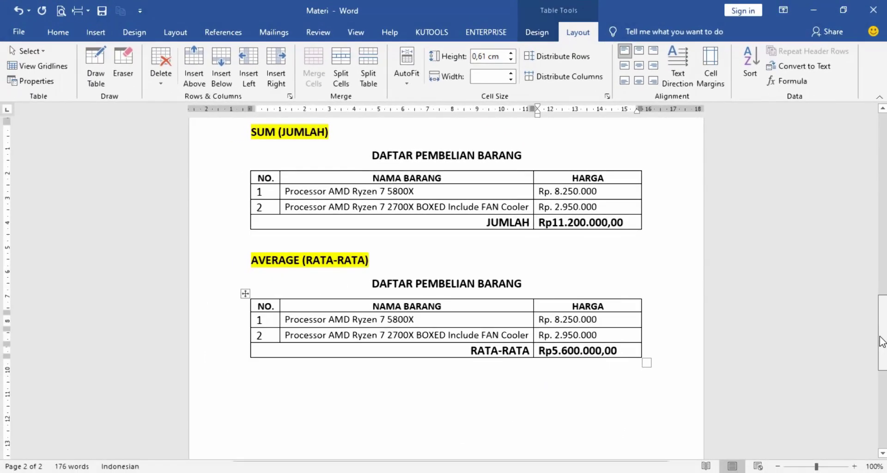
scroll(881, 344, "down", 5)
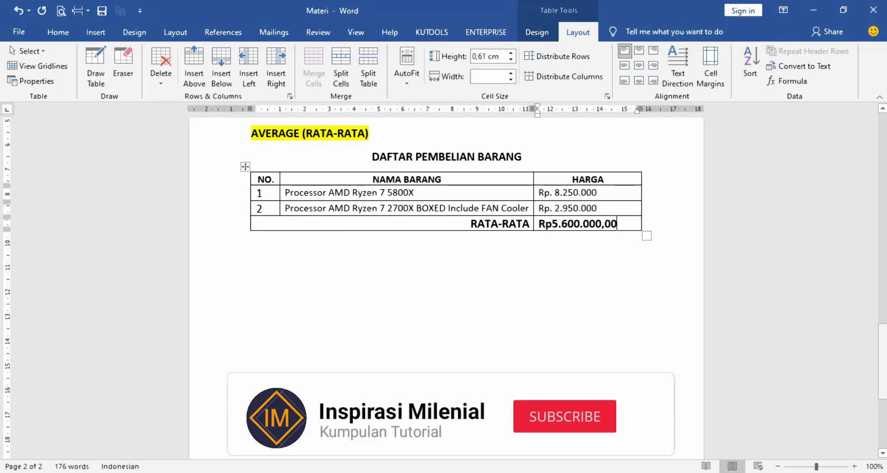